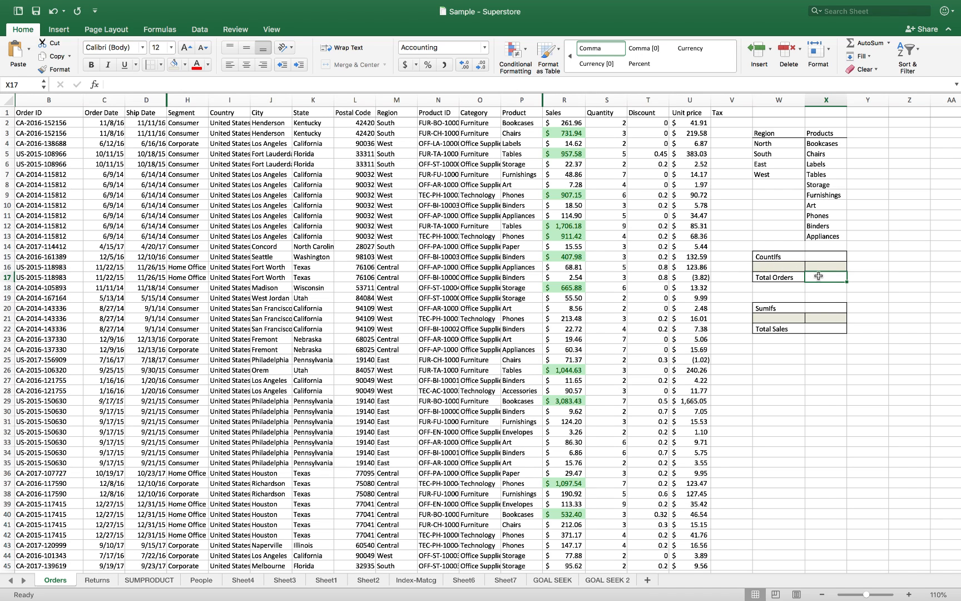
# Step: Examine the region and product choice lists in the criteria cells of the CountIfs and SumIfs tables
pyautogui.click(835, 248)
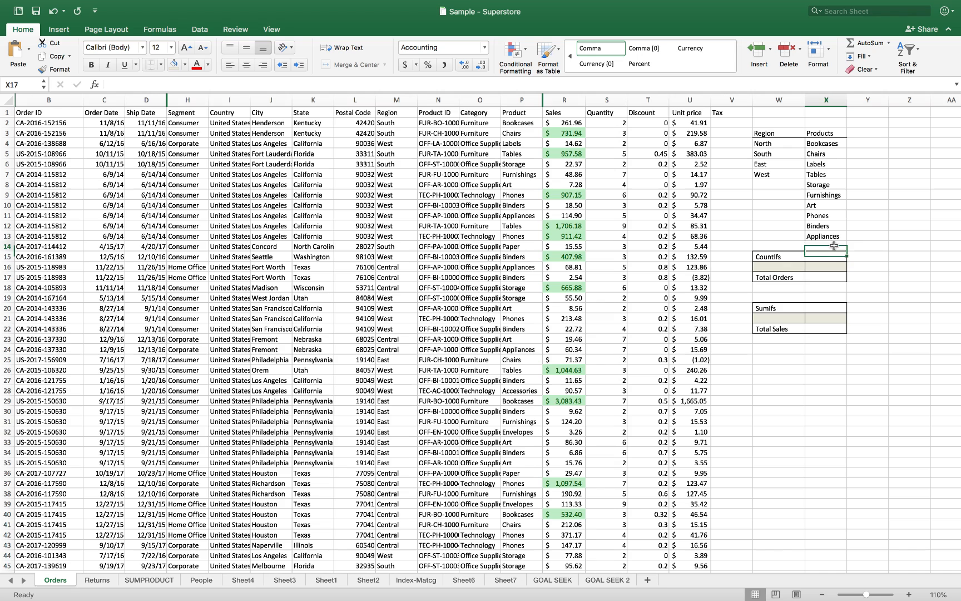
pyautogui.click(830, 275)
pyautogui.click(780, 267)
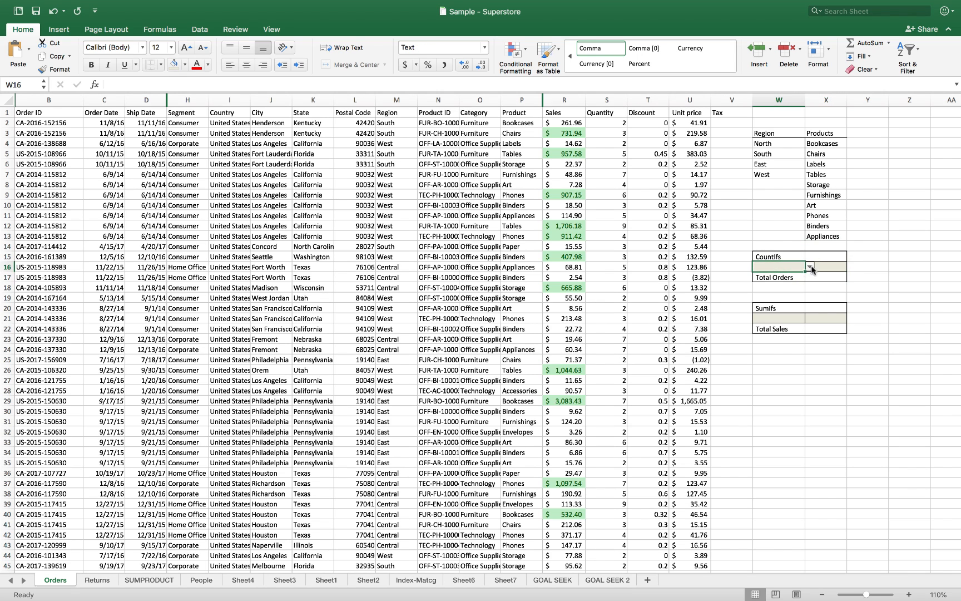
pyautogui.click(823, 266)
pyautogui.click(802, 265)
pyautogui.click(810, 267)
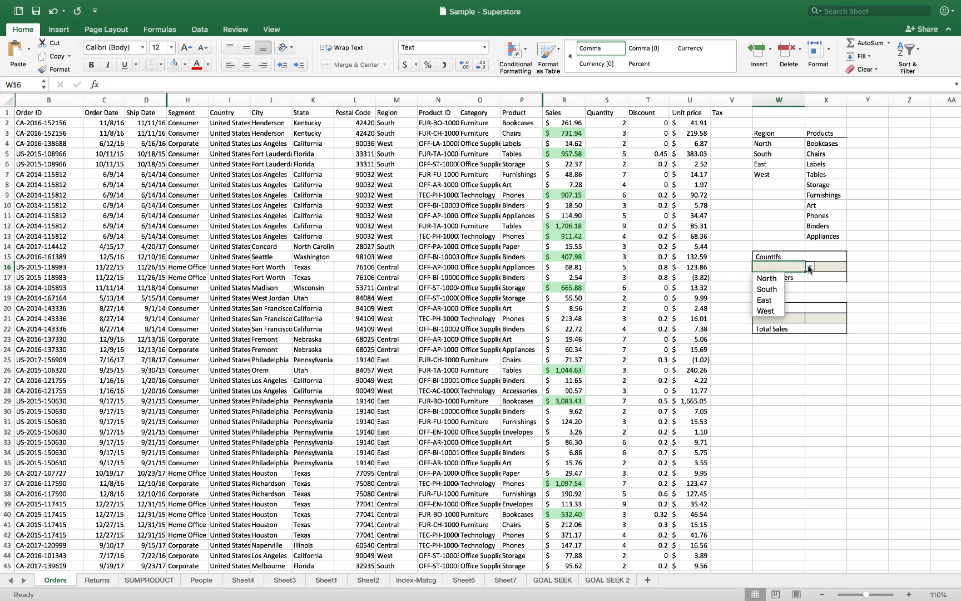
pyautogui.click(837, 268)
pyautogui.click(839, 267)
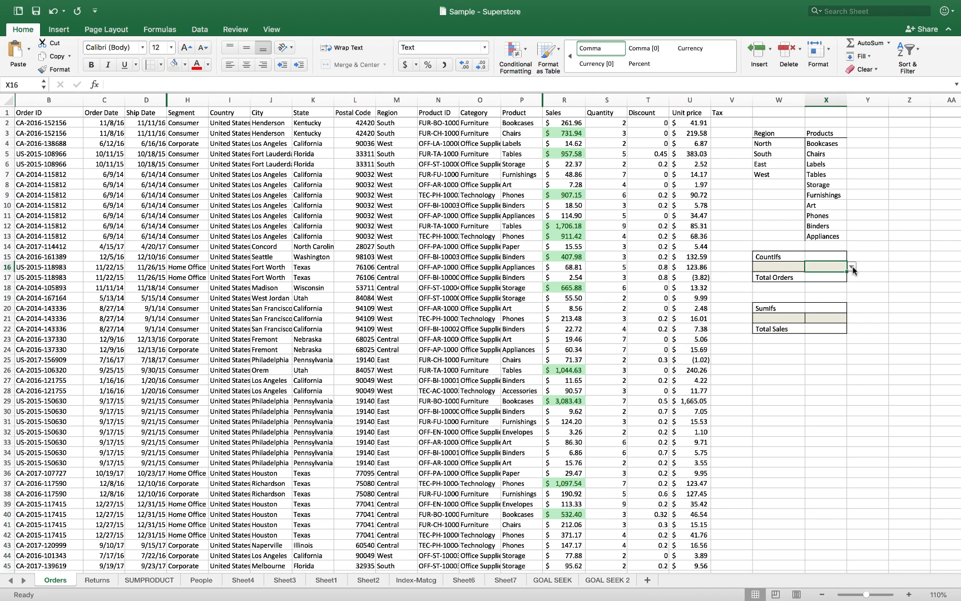
pyautogui.click(851, 266)
pyautogui.click(852, 267)
pyautogui.click(786, 319)
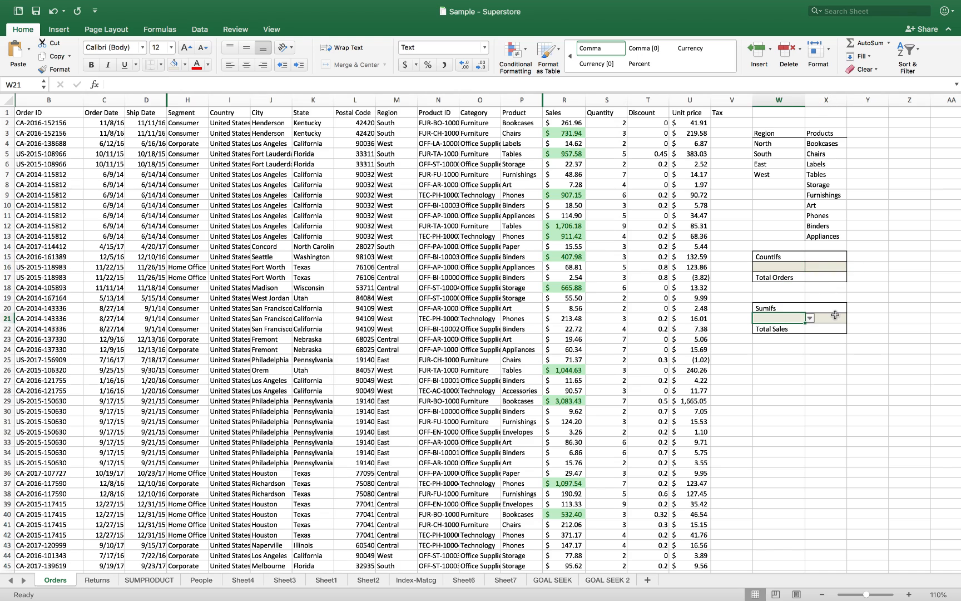
pyautogui.click(834, 315)
# Step: Start a COUNTIFS formula in Total Orders cell X17 with the Region data M2:M201 as the first criteria range
pyautogui.click(822, 277)
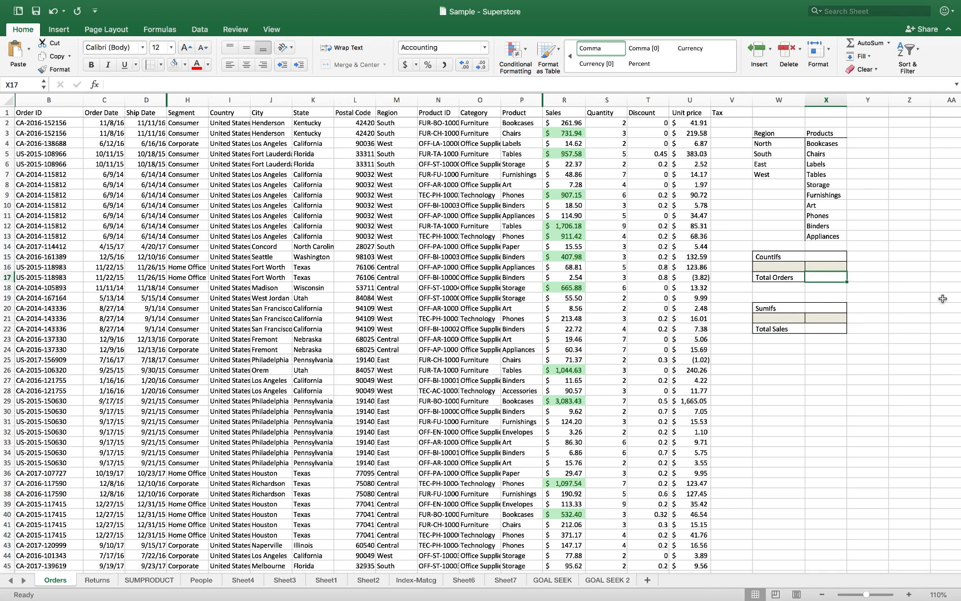
pyautogui.write('=co')
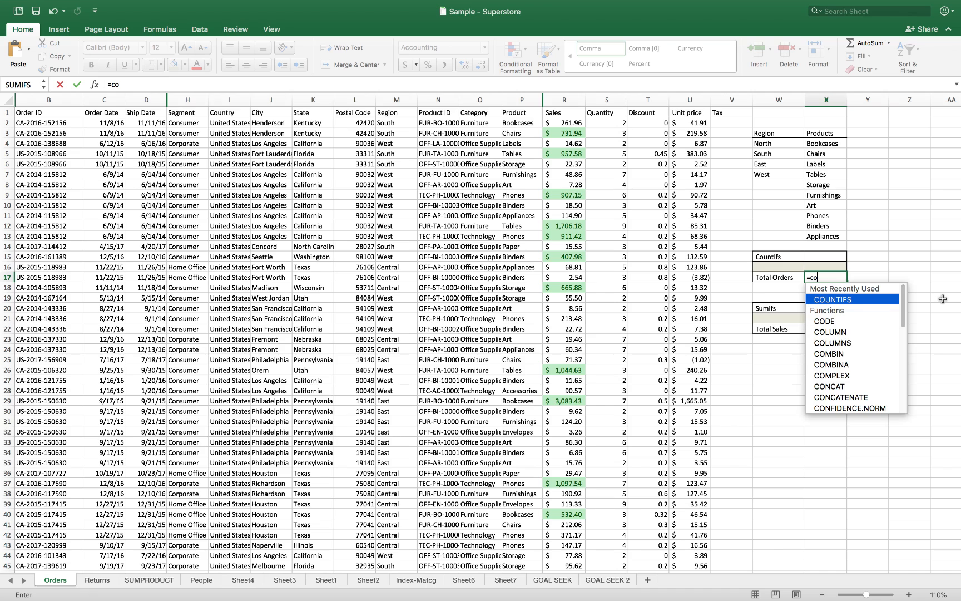
pyautogui.write('unti')
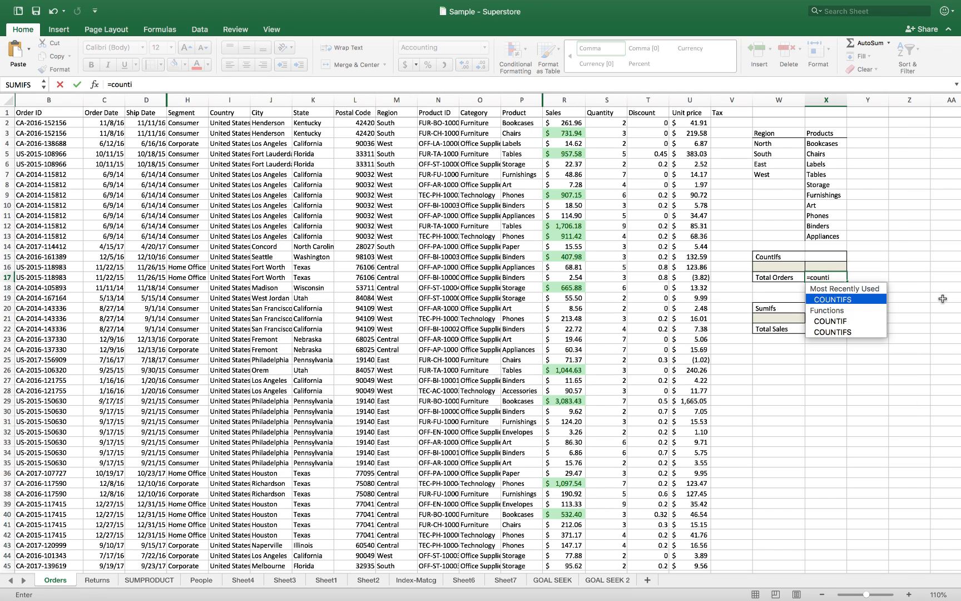
pyautogui.press('Tab')
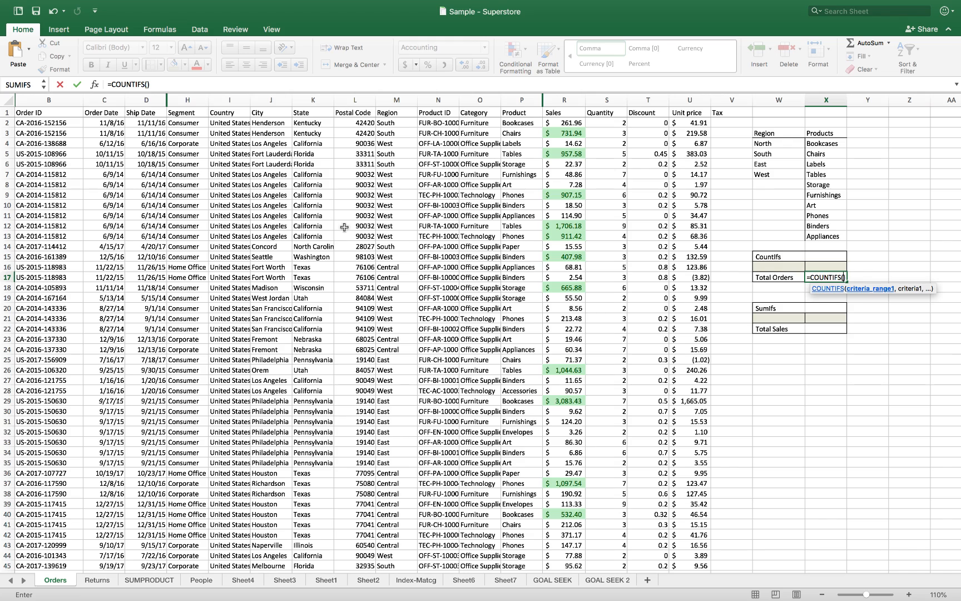
pyautogui.click(398, 123)
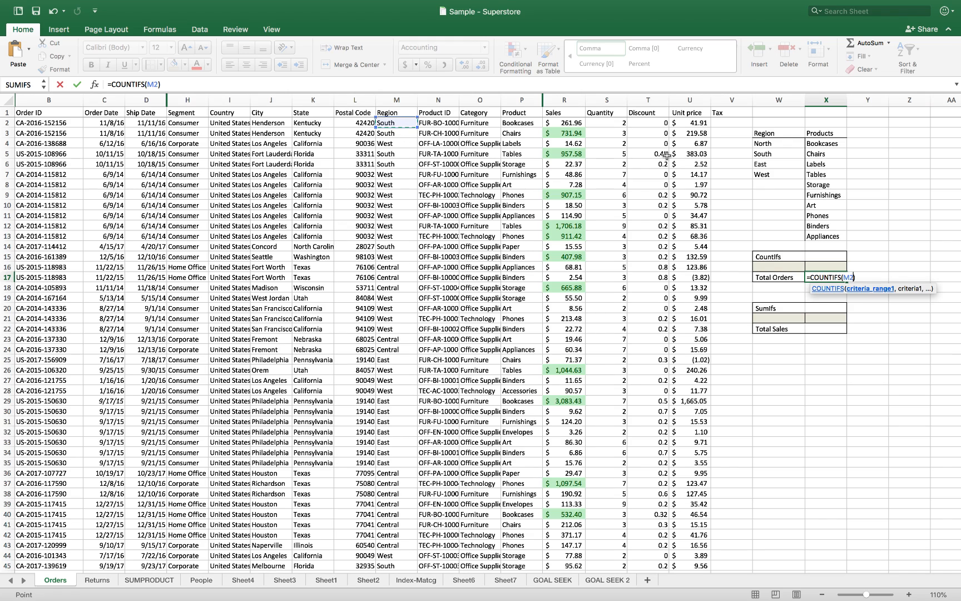
pyautogui.press('super+shift+Down')
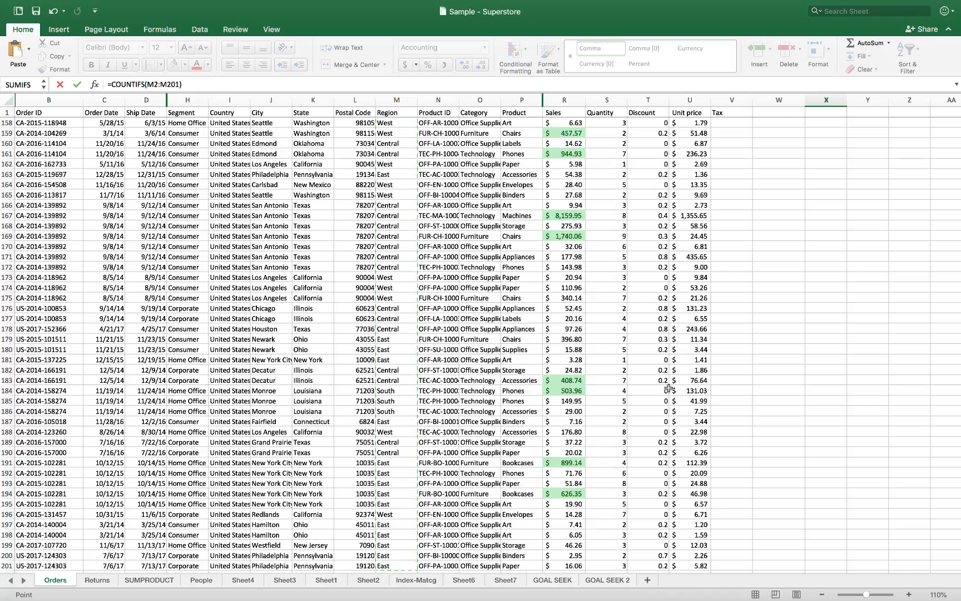
pyautogui.write(',')
# Step: Use the CountIfs region cell W16 as the first criterion of the formula
pyautogui.scroll(10, 689, 345)
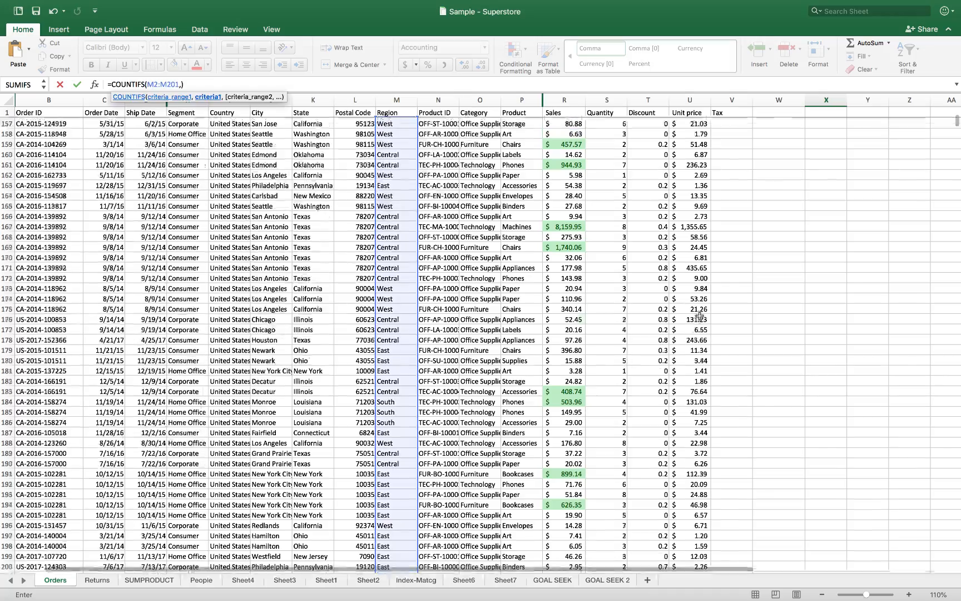
pyautogui.scroll(20, 700, 310)
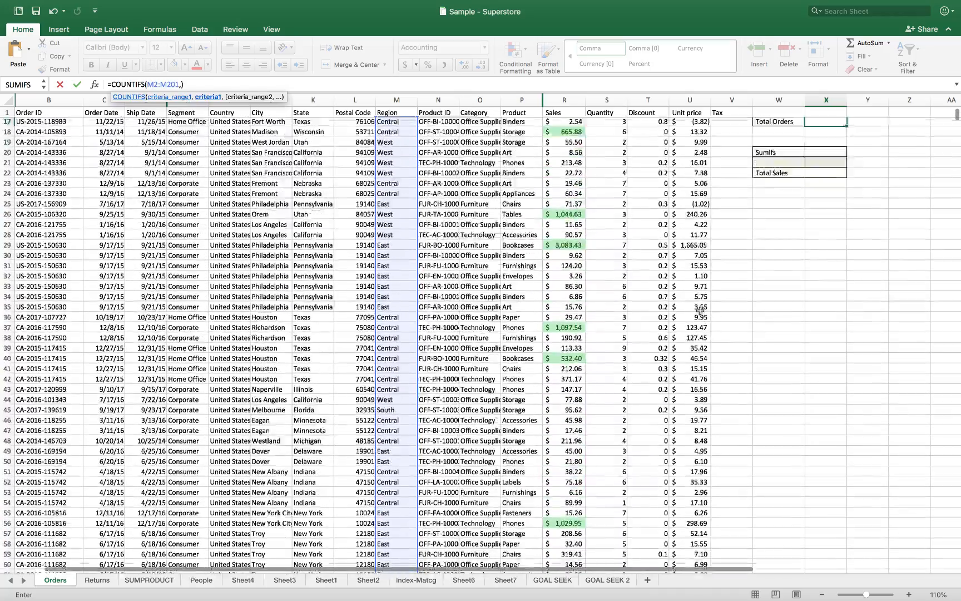
pyautogui.scroll(1, 700, 311)
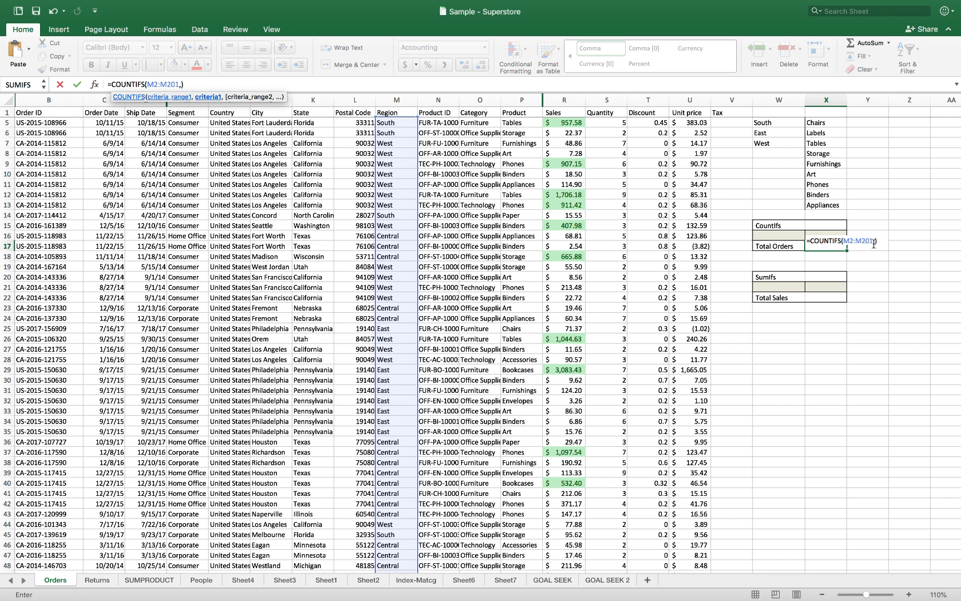
pyautogui.click(778, 234)
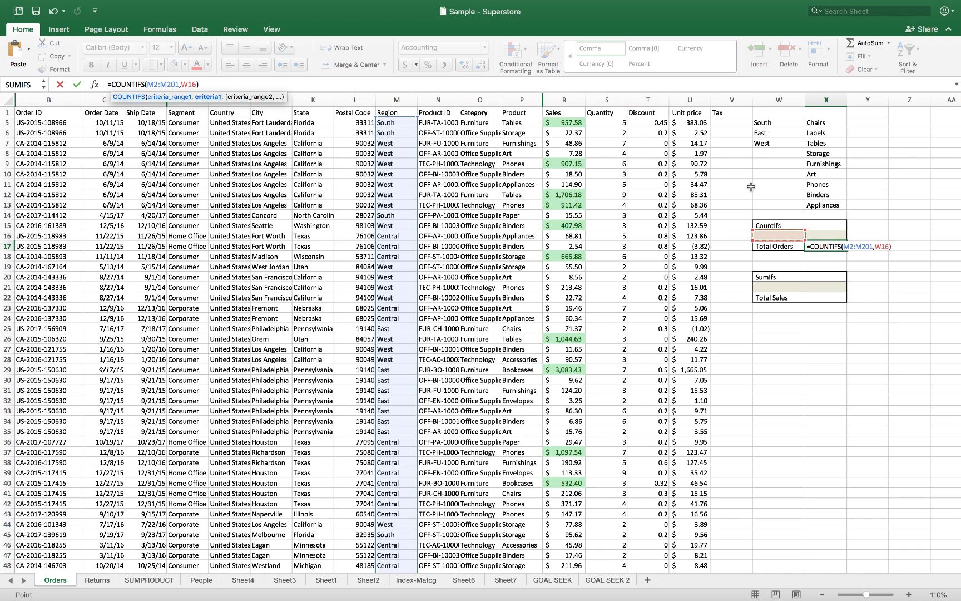
pyautogui.scroll(1, 745, 188)
pyautogui.scroll(3, 746, 187)
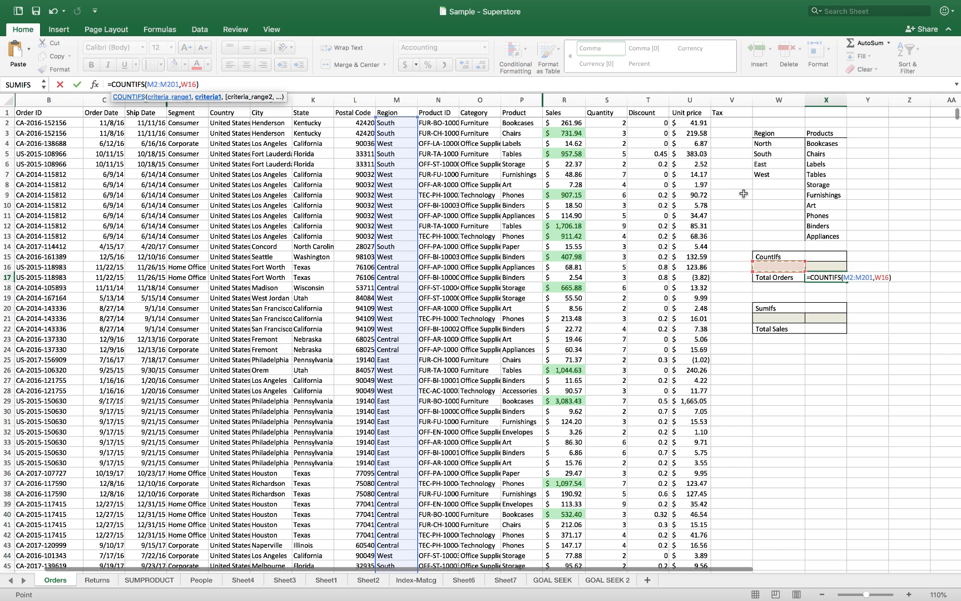
# Step: Add the Product data P2:P201 as the second criteria range with X16 as its criterion, and complete the formula
pyautogui.write(',')
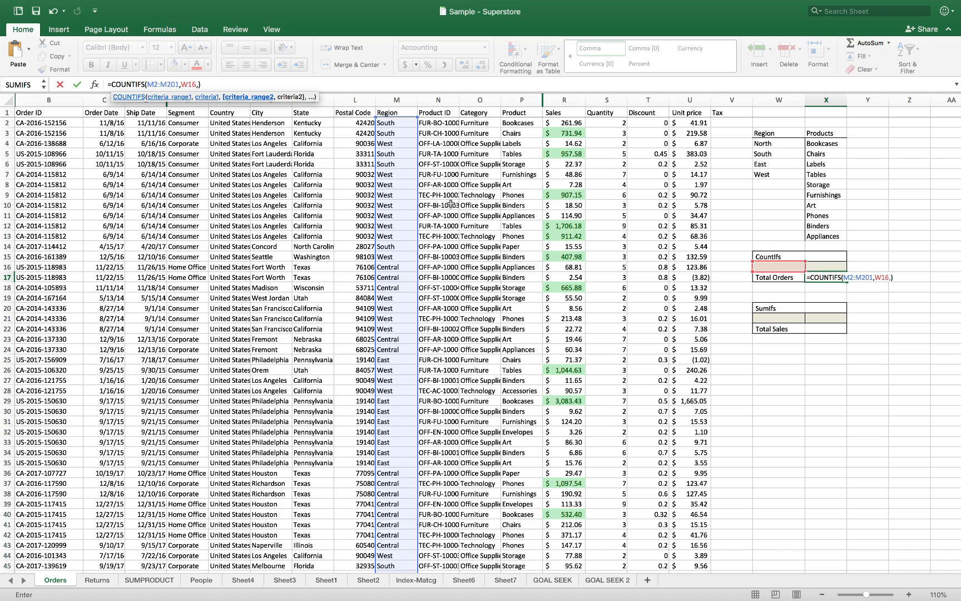
pyautogui.click(510, 121)
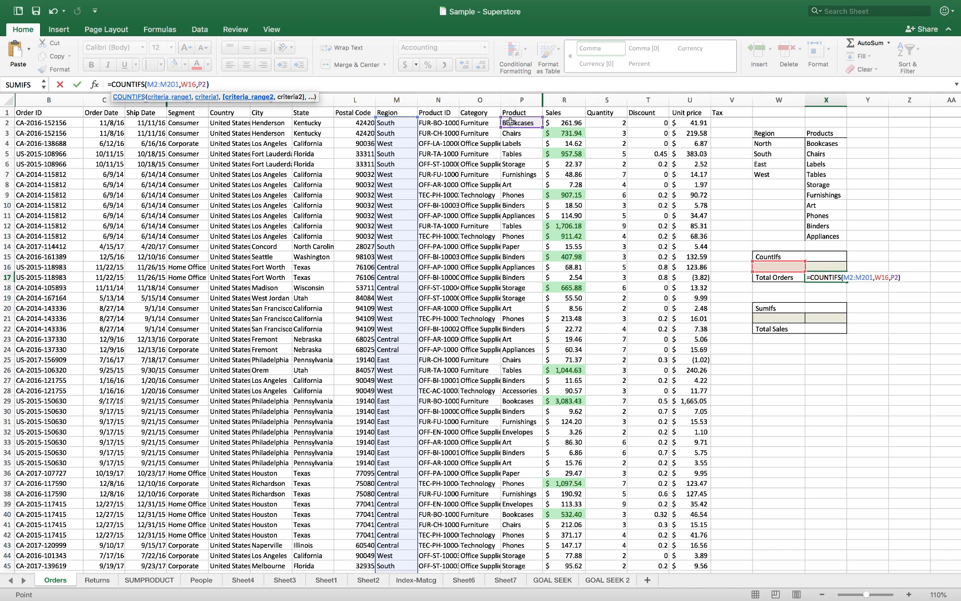
pyautogui.hotkey('ctrl', 'shift', 'Down')
pyautogui.write(',')
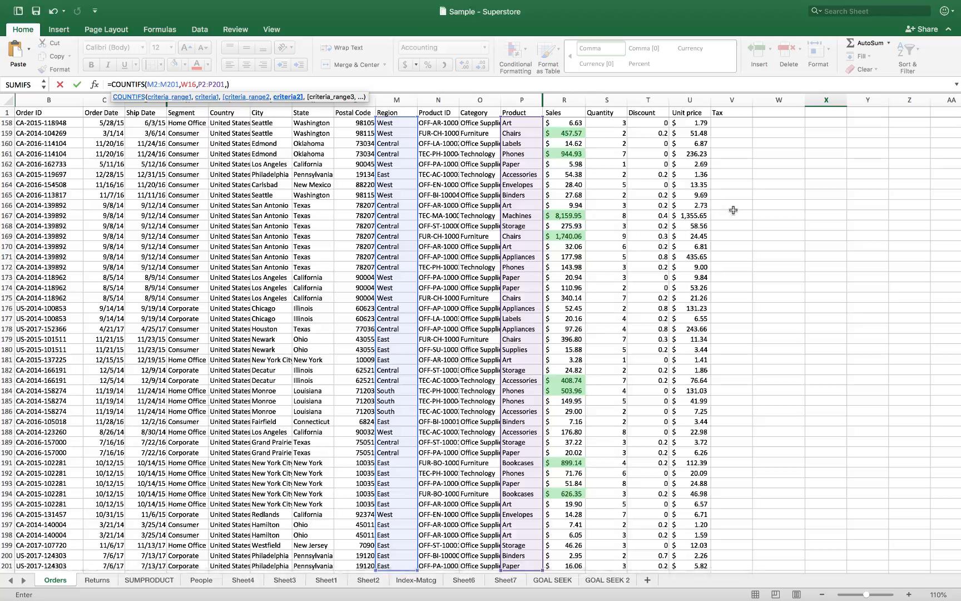
pyautogui.scroll(20, 733, 210)
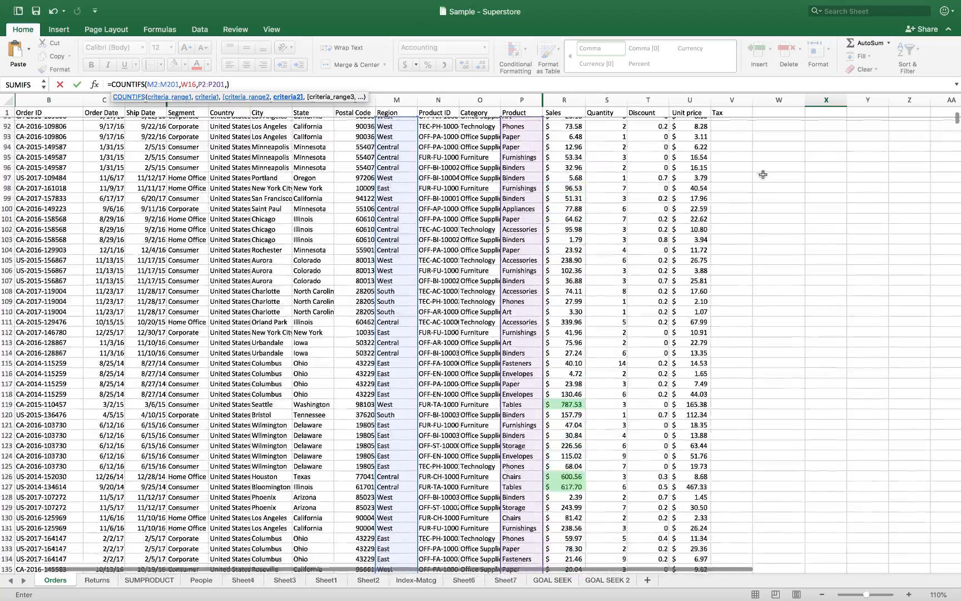
pyautogui.scroll(20, 763, 174)
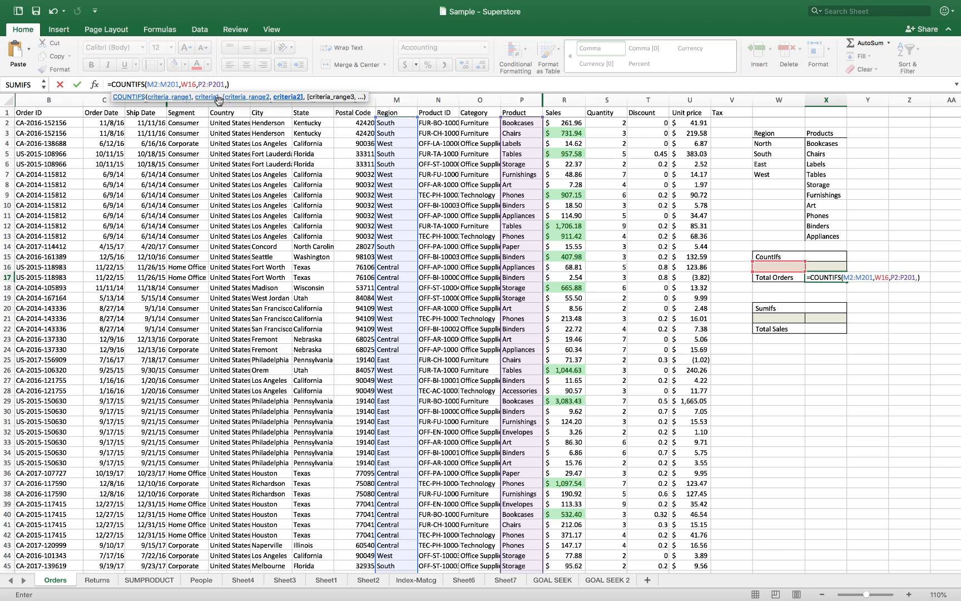
pyautogui.click(829, 263)
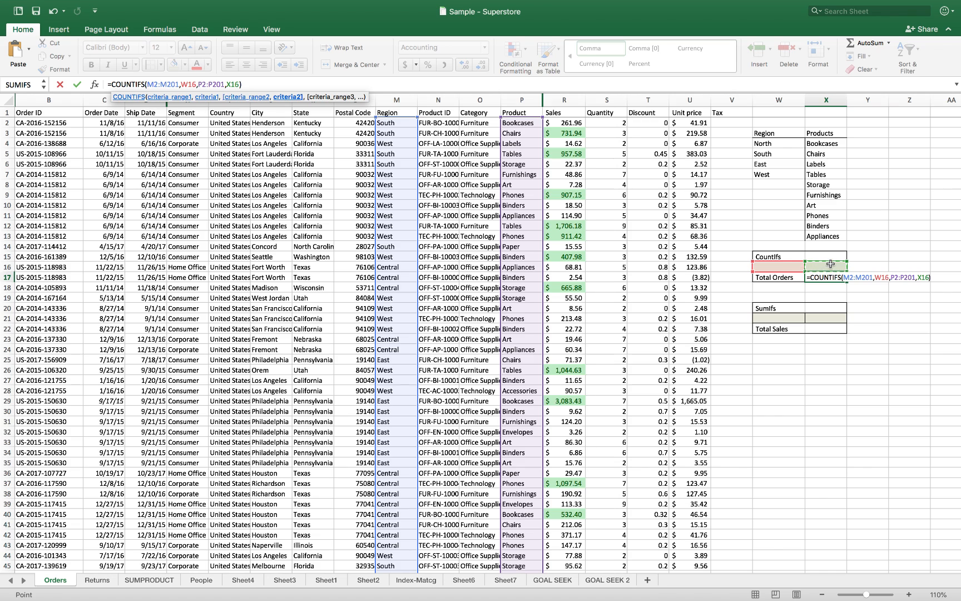
pyautogui.press('Return')
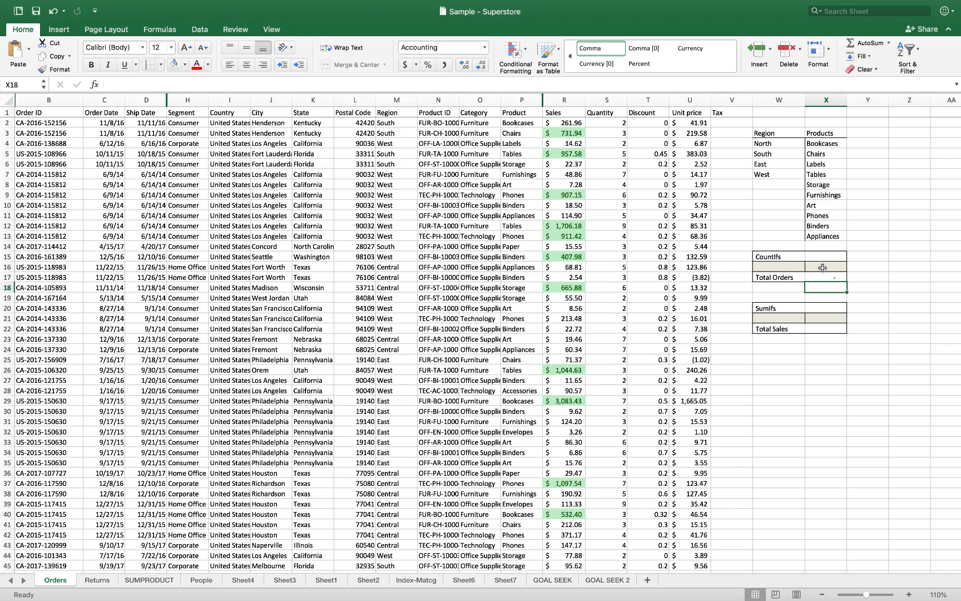
# Step: Set the CountIfs criteria to region West and product Art, and check the Total Orders cell
pyautogui.click(787, 267)
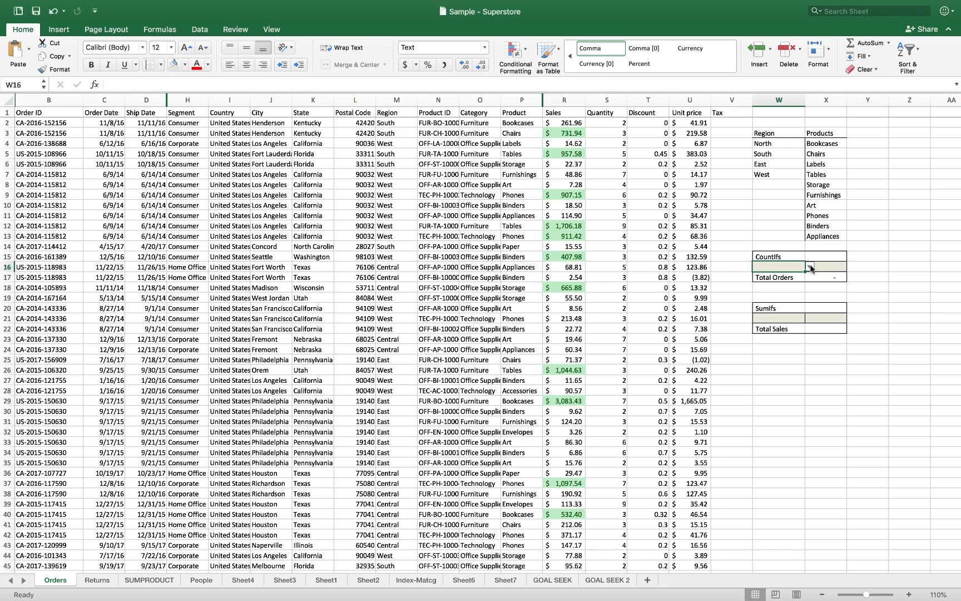
pyautogui.click(810, 267)
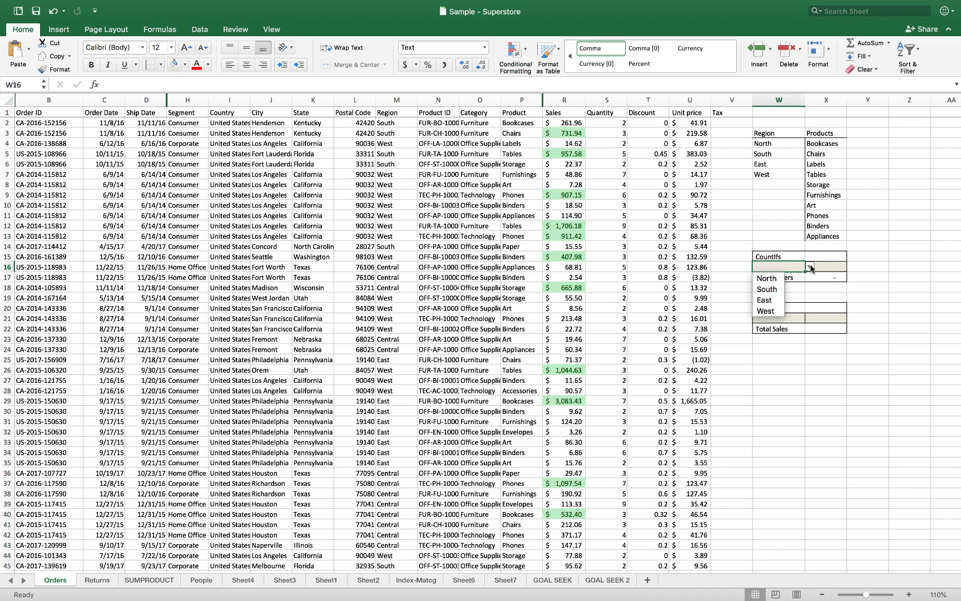
pyautogui.click(775, 312)
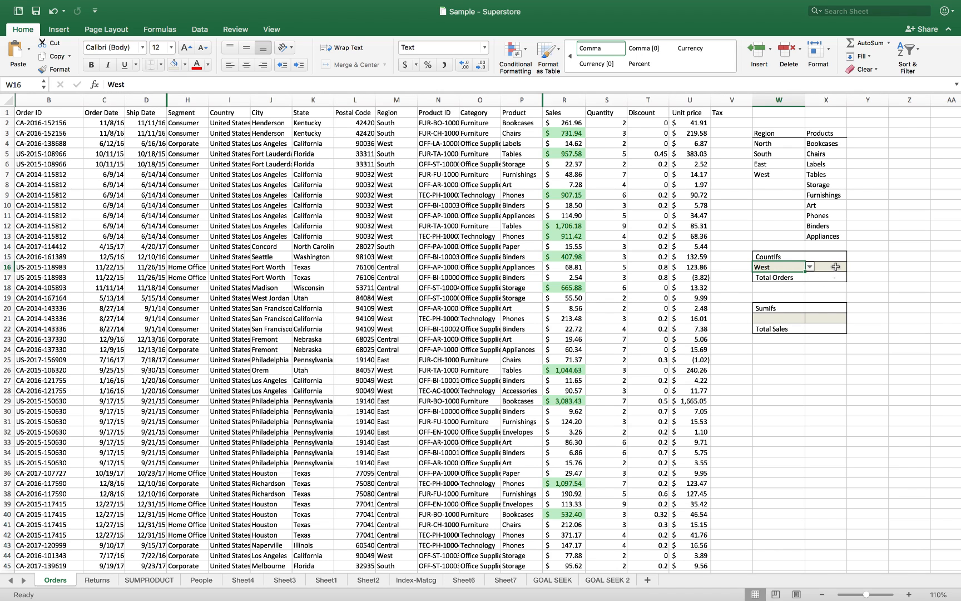
pyautogui.click(835, 267)
pyautogui.click(851, 267)
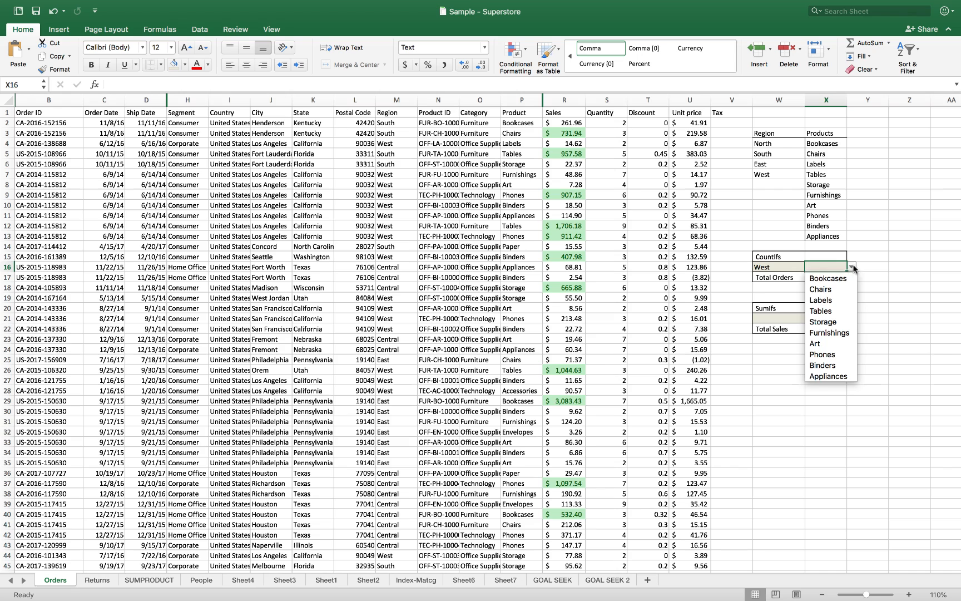
pyautogui.click(828, 343)
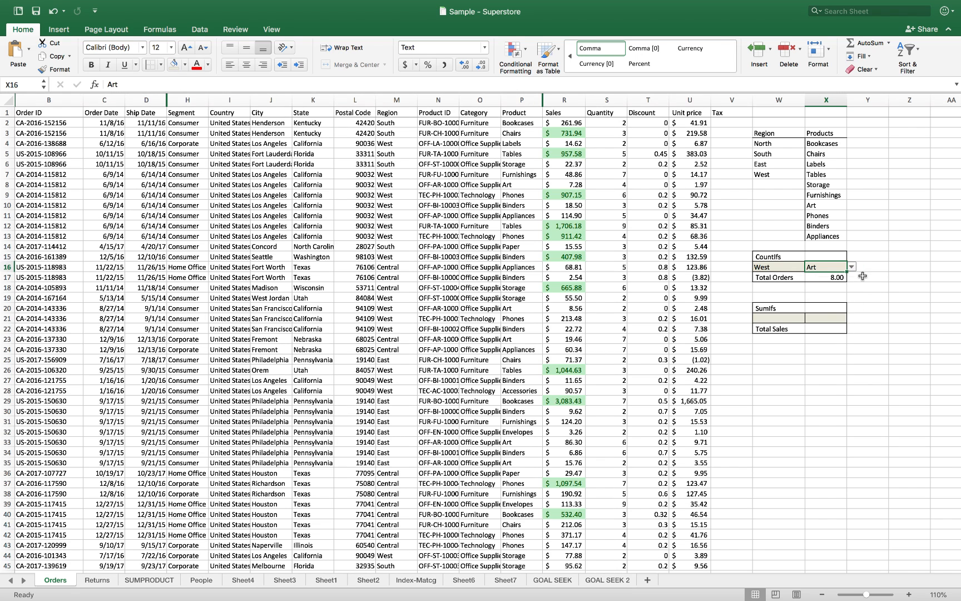
pyautogui.click(838, 280)
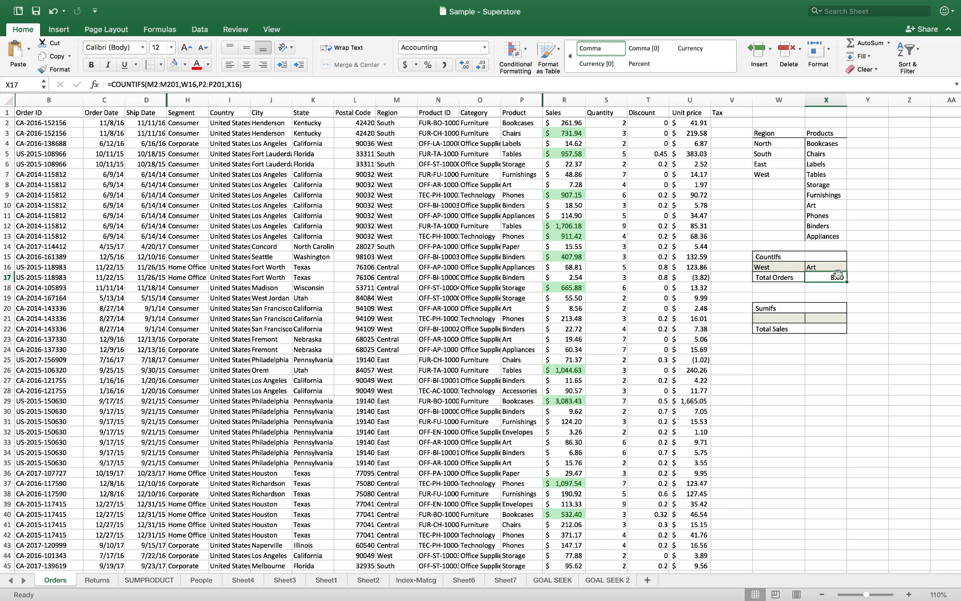
# Step: Change the CountIfs criteria to region North in W16 and product Chairs in X16
pyautogui.click(801, 266)
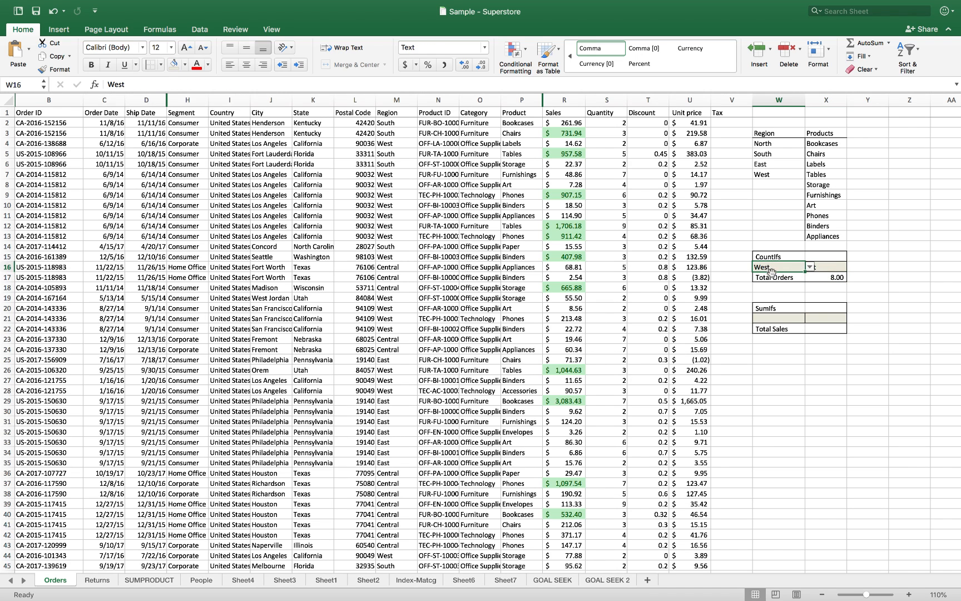
pyautogui.click(810, 267)
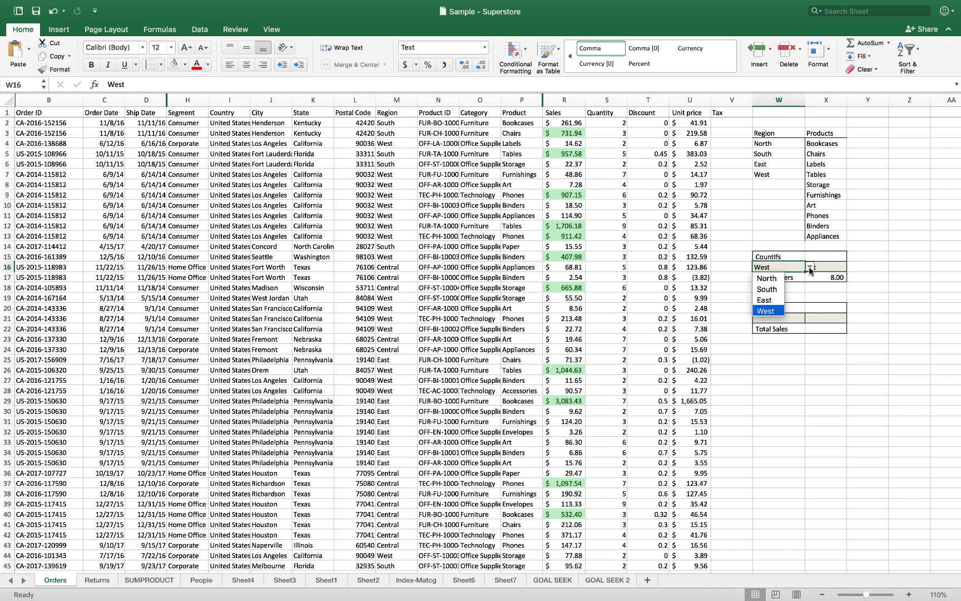
pyautogui.click(776, 279)
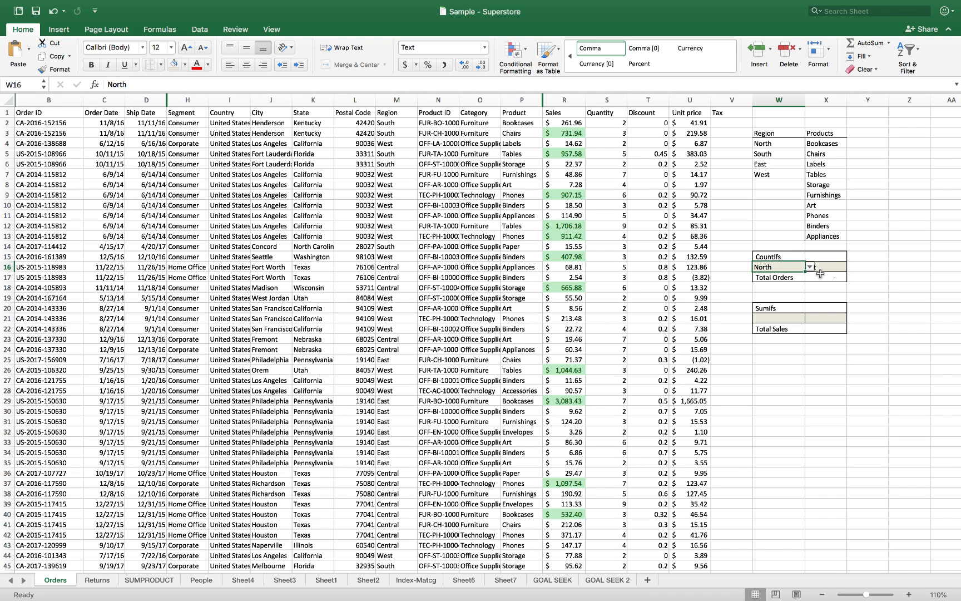
pyautogui.click(826, 267)
pyautogui.click(852, 267)
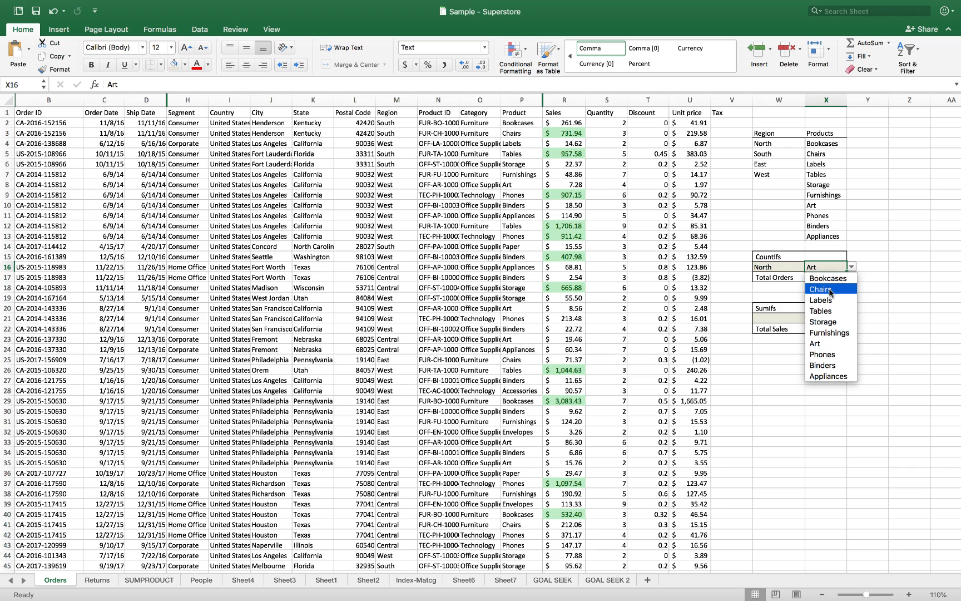
pyautogui.click(829, 289)
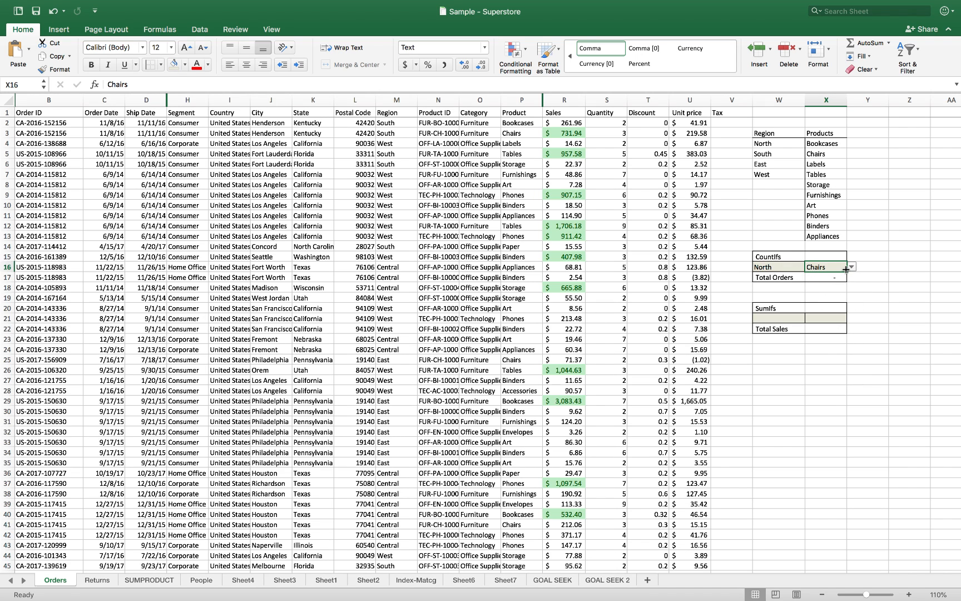
# Step: Change the CountIfs region criterion in W16 to East
pyautogui.click(798, 267)
pyautogui.click(809, 267)
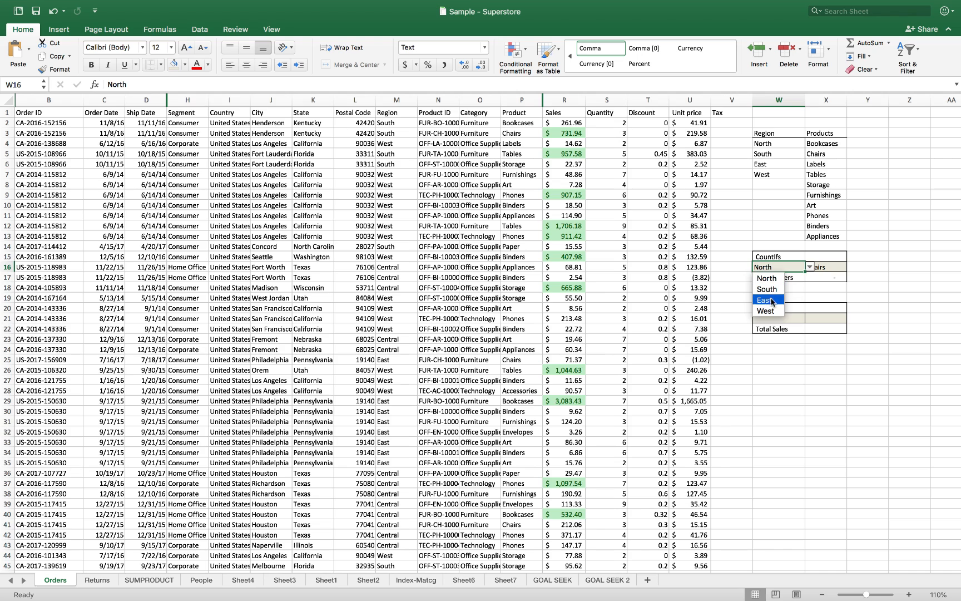
pyautogui.click(768, 301)
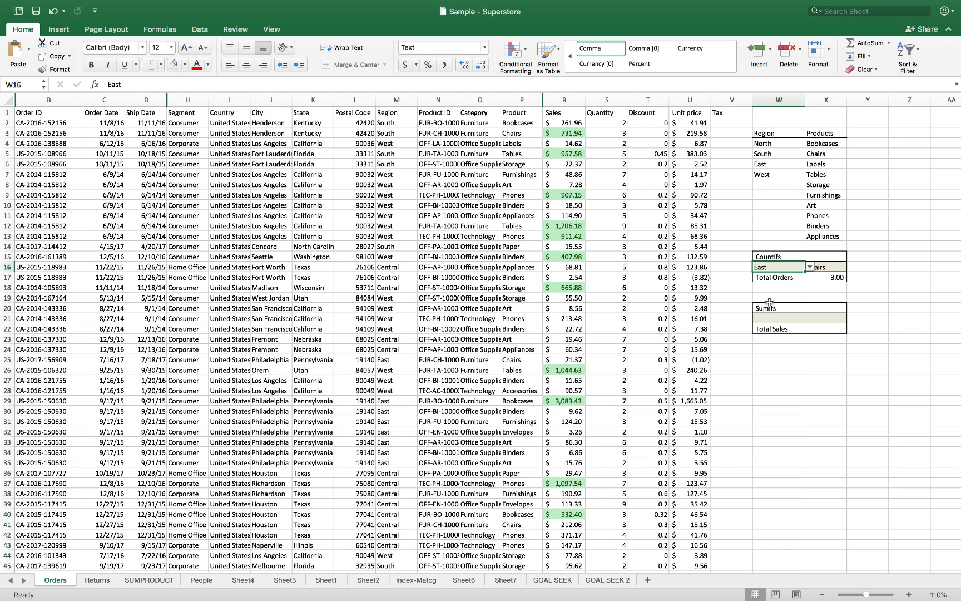
pyautogui.click(862, 276)
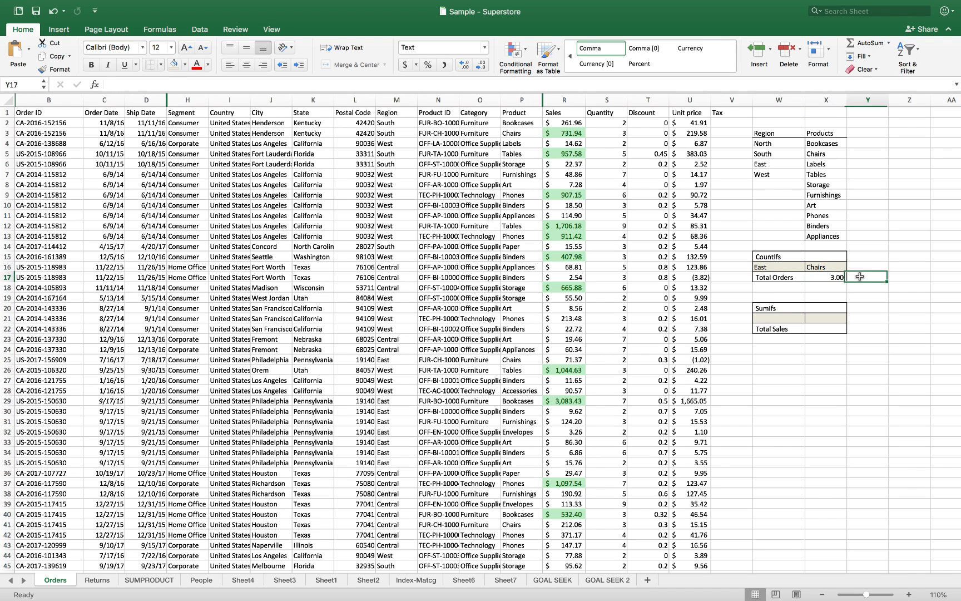
# Step: Try Bookcases as the CountIfs product criterion in X16 and finish with Furnishings
pyautogui.click(836, 268)
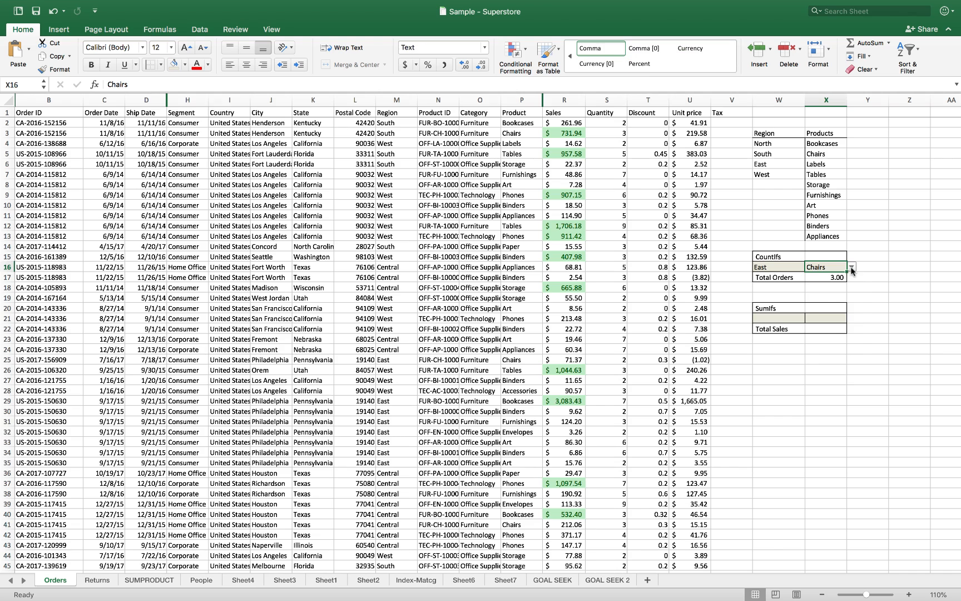
pyautogui.click(851, 267)
pyautogui.click(828, 278)
pyautogui.click(852, 267)
pyautogui.click(830, 332)
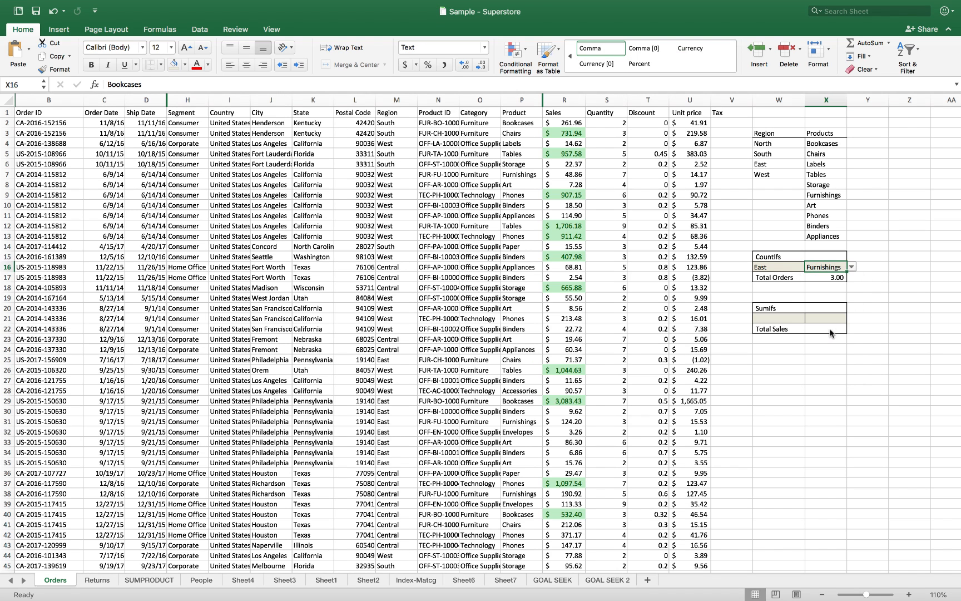
pyautogui.click(864, 289)
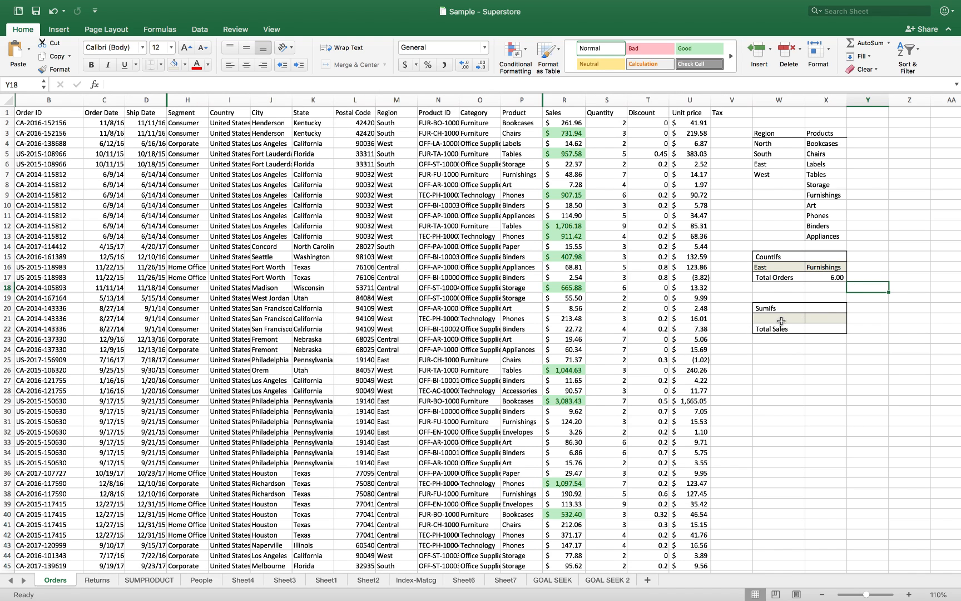
pyautogui.click(859, 361)
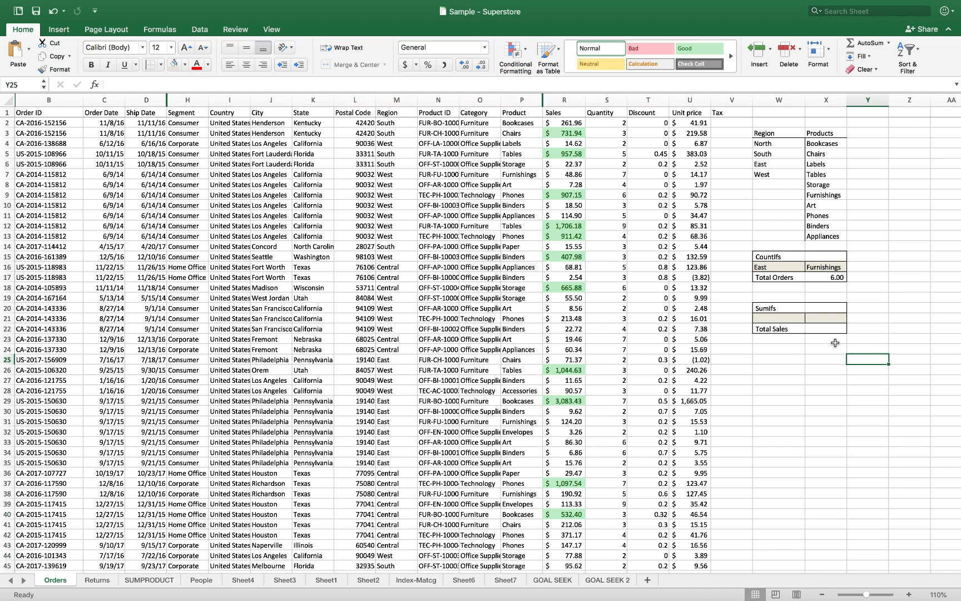
pyautogui.click(792, 315)
pyautogui.click(823, 321)
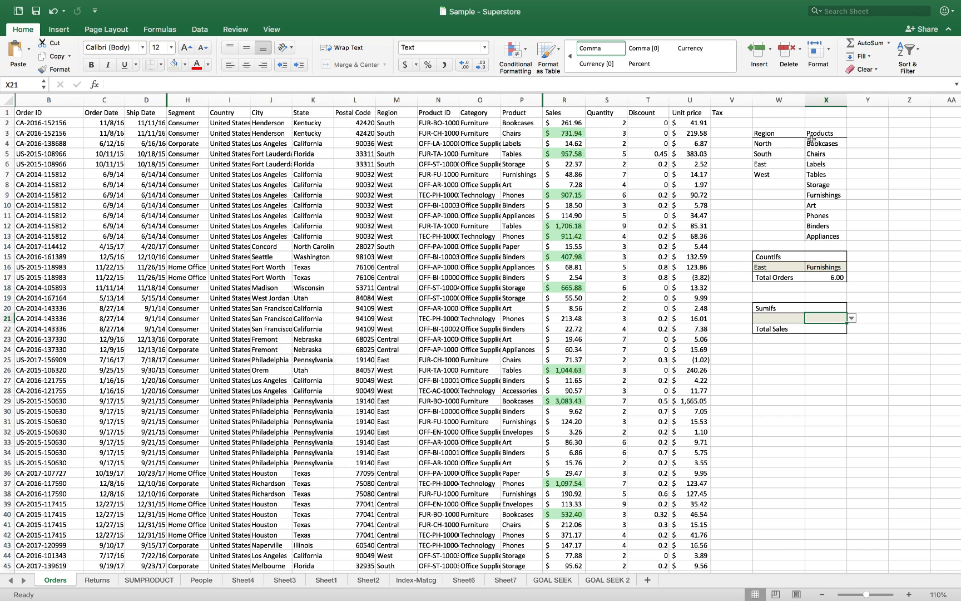
pyautogui.click(880, 368)
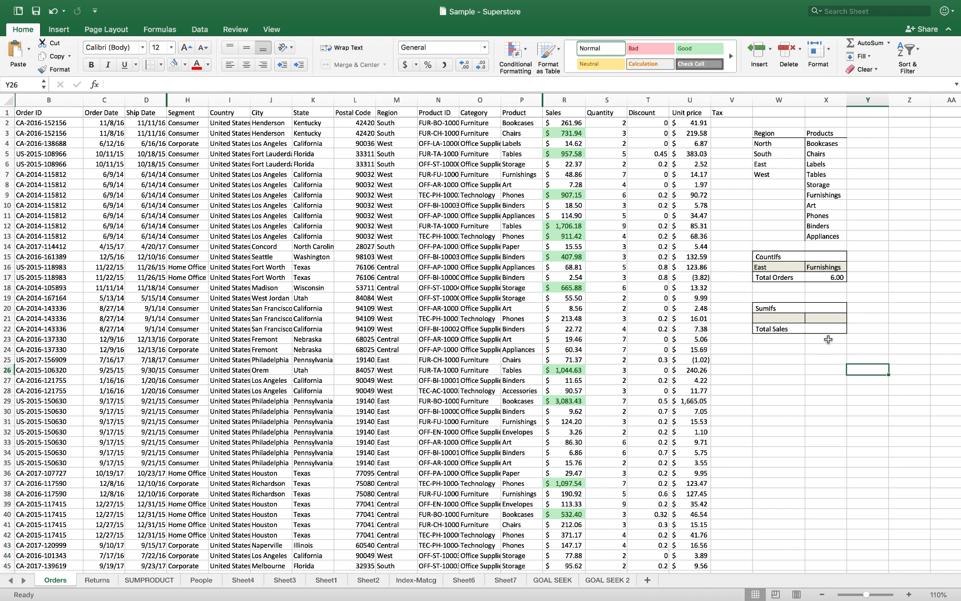
# Step: Begin a SUMIFS formula in the Total Sales cell X22 with the Sales data R2:R201 as the sum range
pyautogui.click(824, 328)
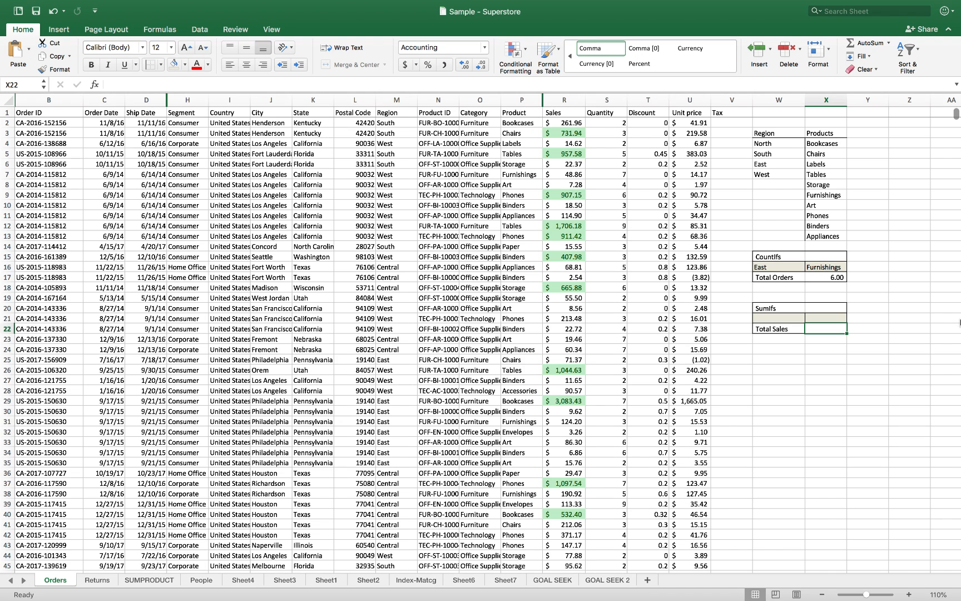
pyautogui.write('=')
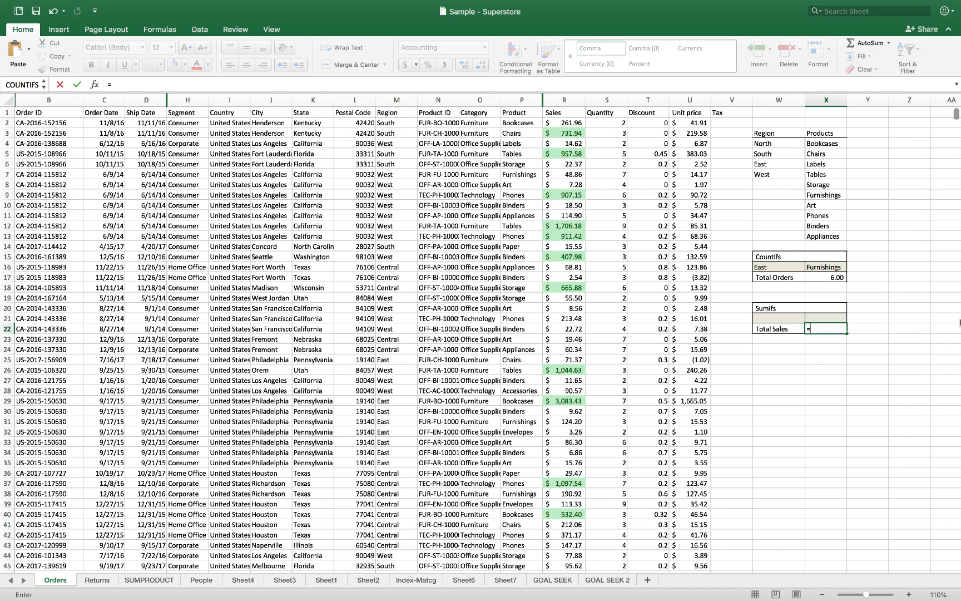
pyautogui.write('sumifs')
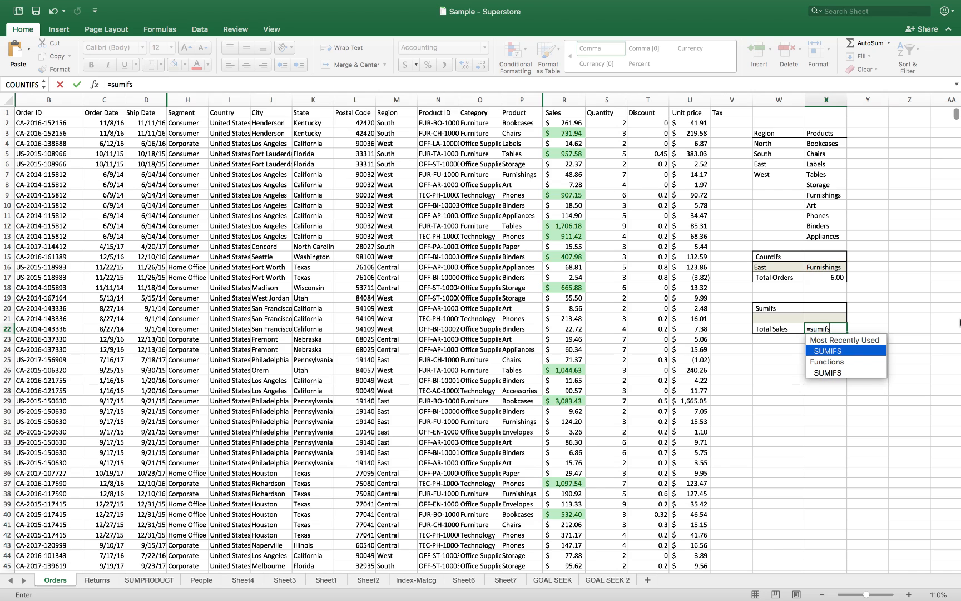
pyautogui.press('Tab')
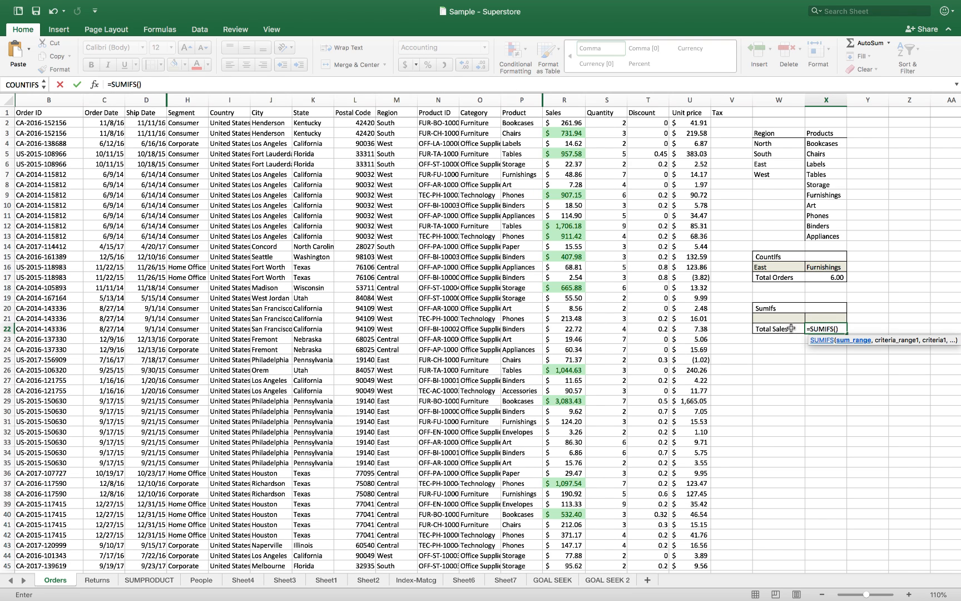
pyautogui.click(564, 122)
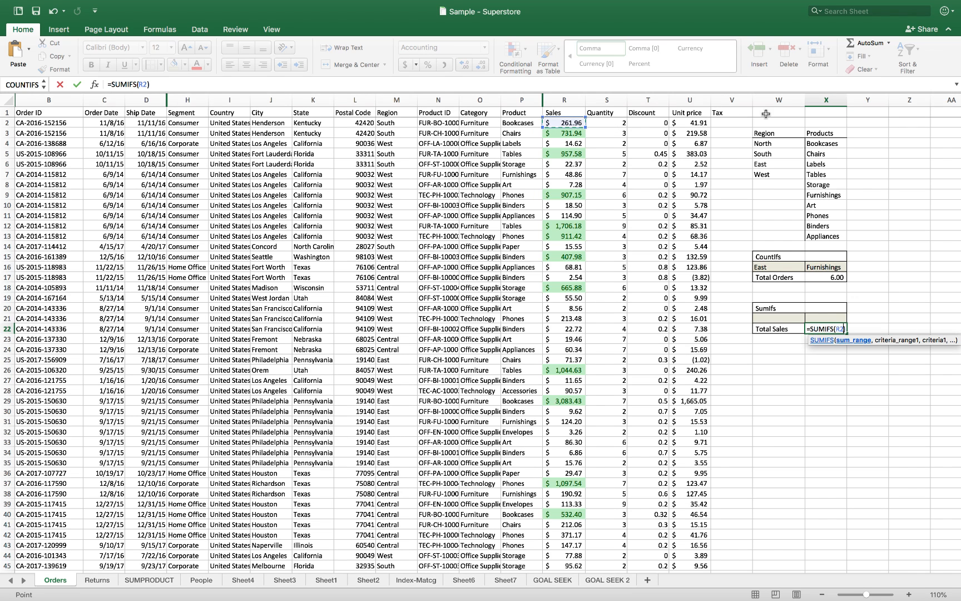
pyautogui.hotkey('ctrl', 'shift', 'Down')
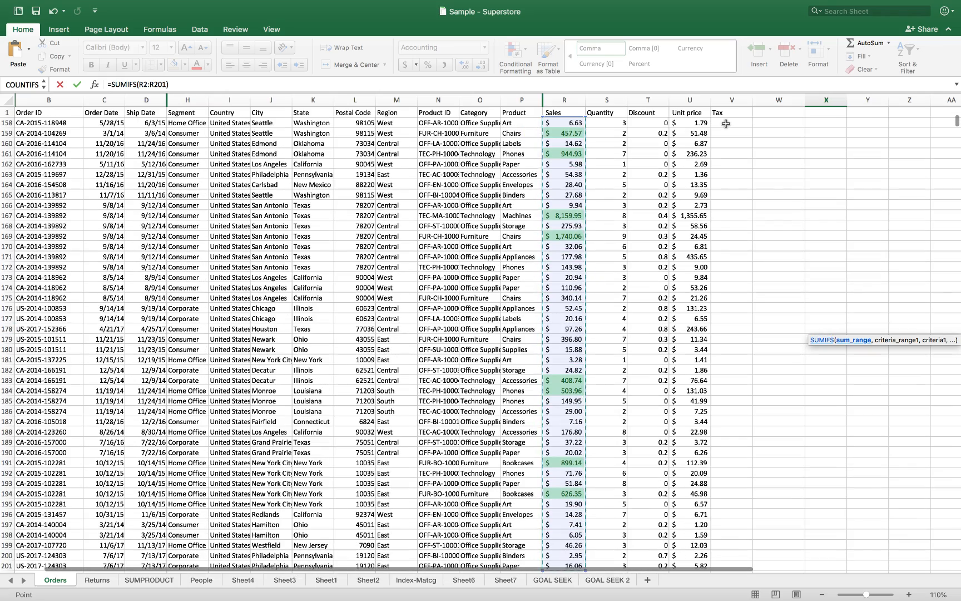
pyautogui.write(',')
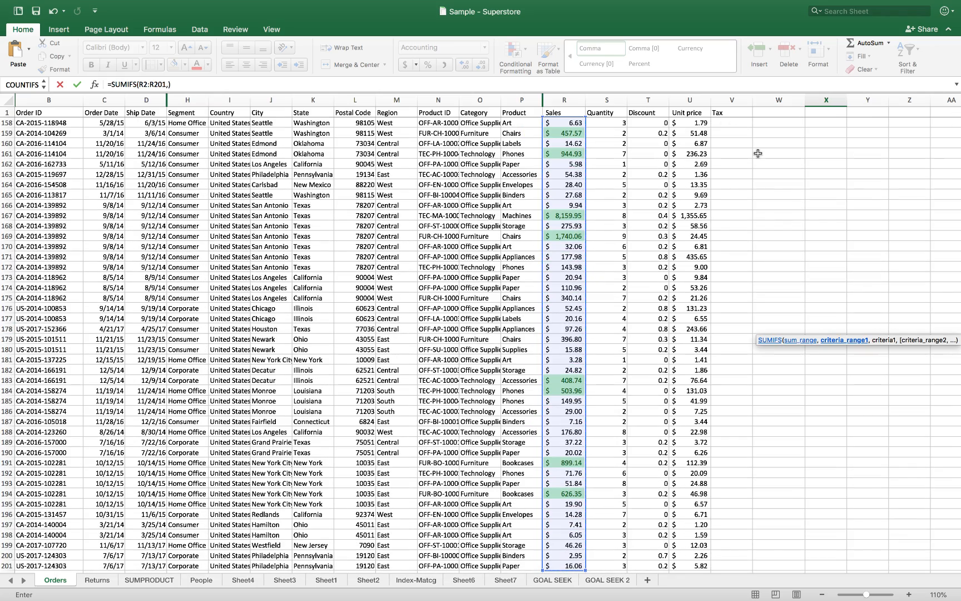
# Step: Add the Region data M2:M201 as the first criteria range of the SUMIFS formula
pyautogui.press('Up')
pyautogui.press('Up')
pyautogui.press('Up')
pyautogui.press('Up')
pyautogui.press('Up')
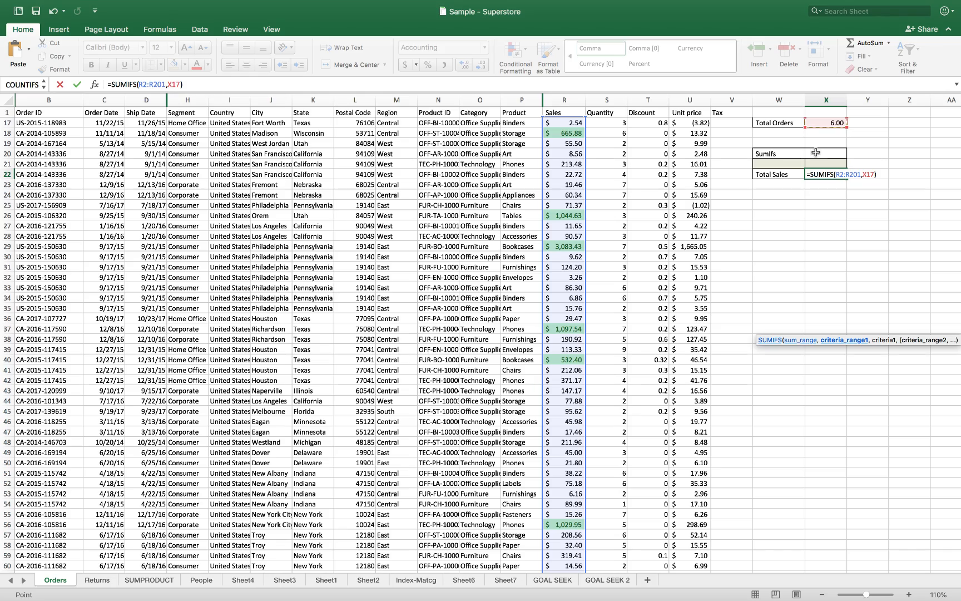
pyautogui.scroll(4, 899, 137)
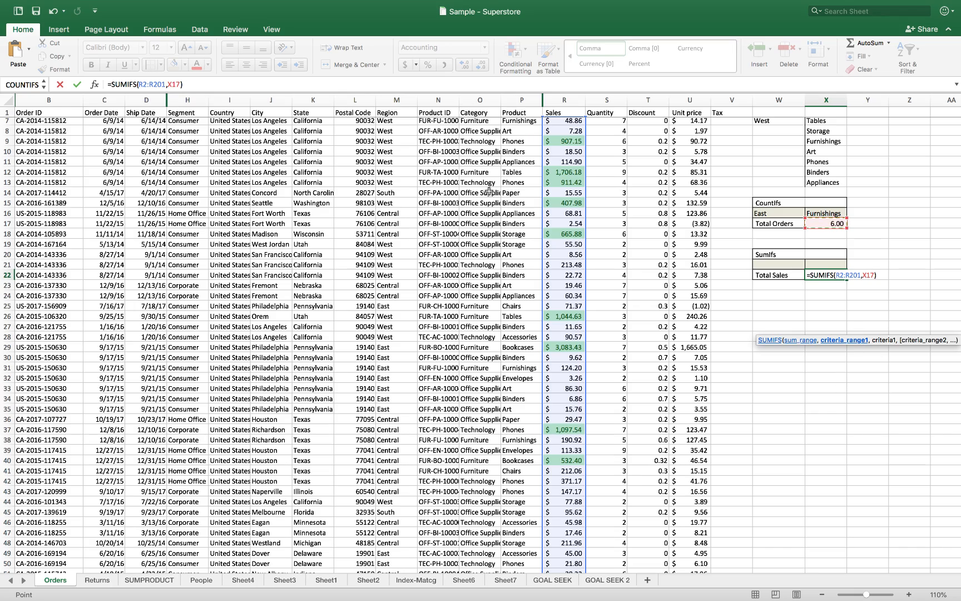
pyautogui.scroll(3, 400, 121)
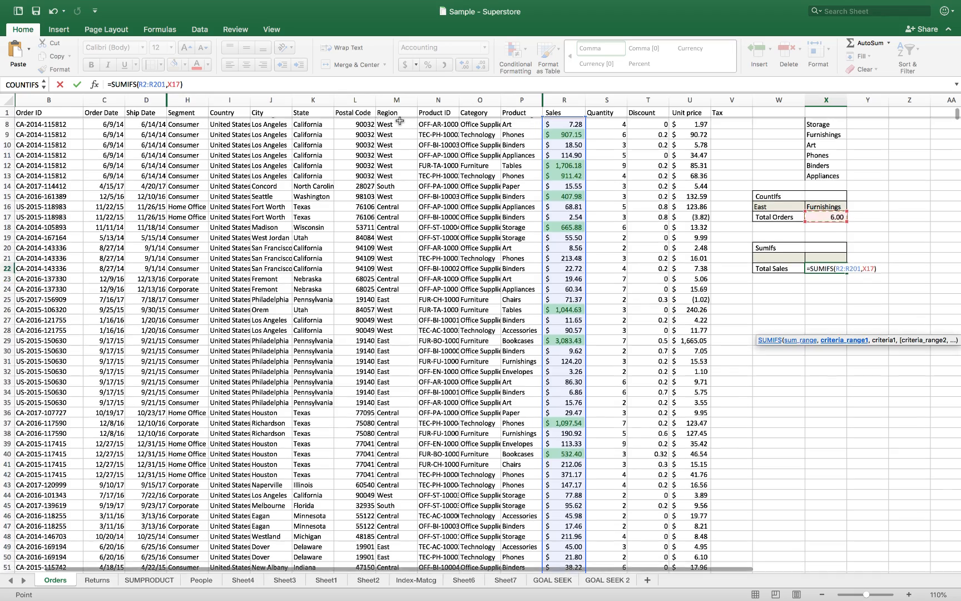
pyautogui.click(400, 122)
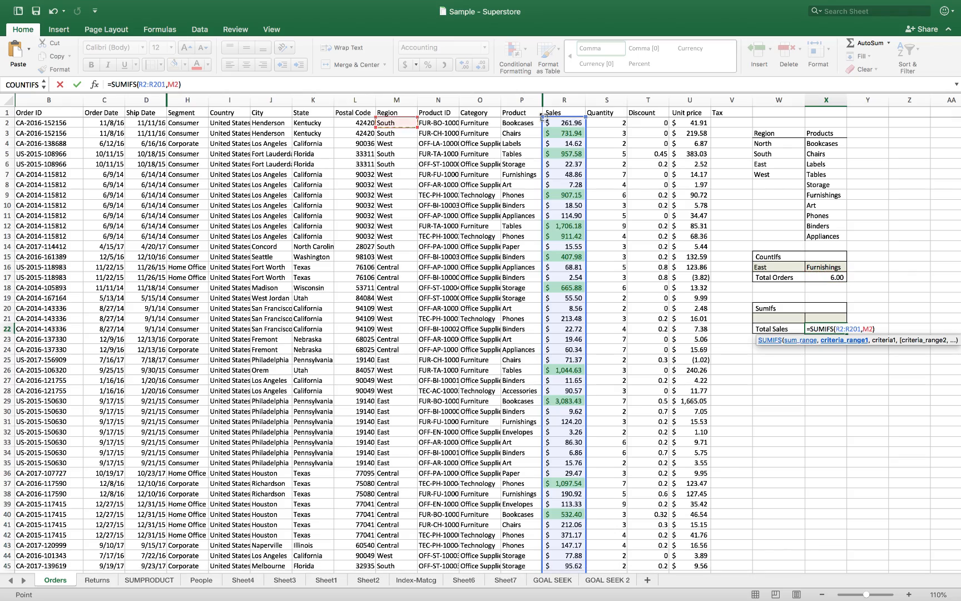
pyautogui.press('super+shift+Down')
pyautogui.write(',')
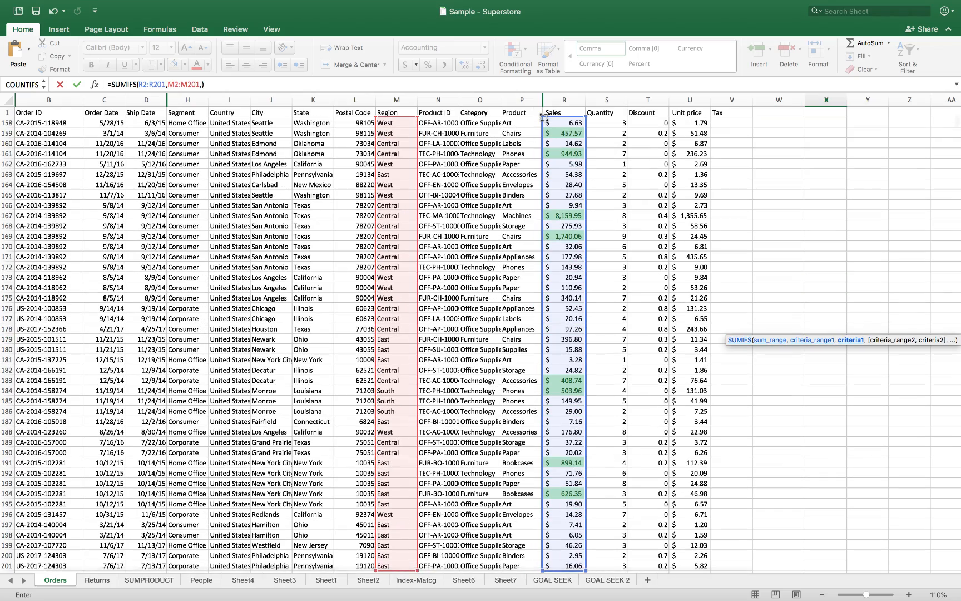
# Step: Use the SumIfs region cell W21 as the formula's first criterion
pyautogui.scroll(20, 723, 233)
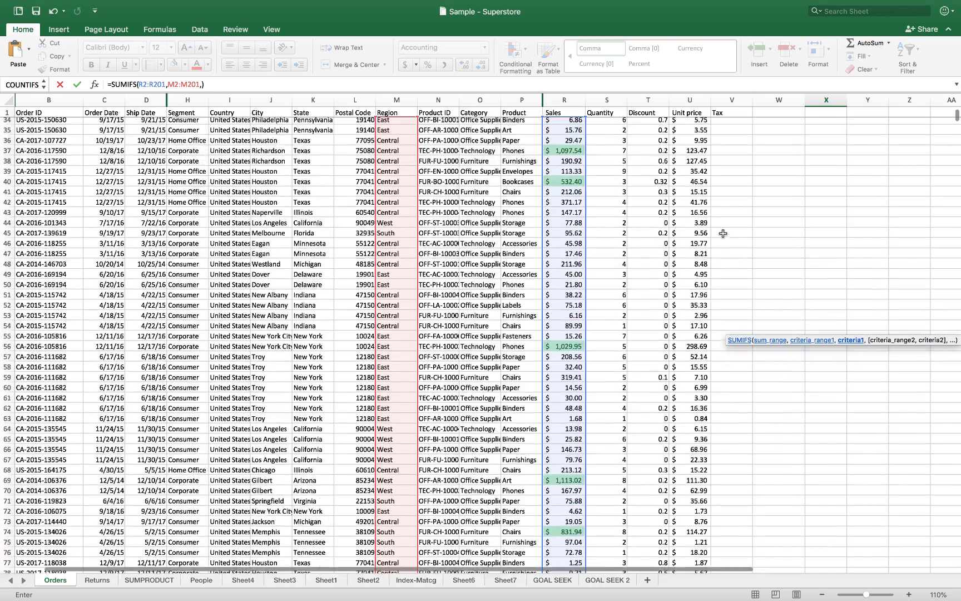
pyautogui.scroll(6, 723, 233)
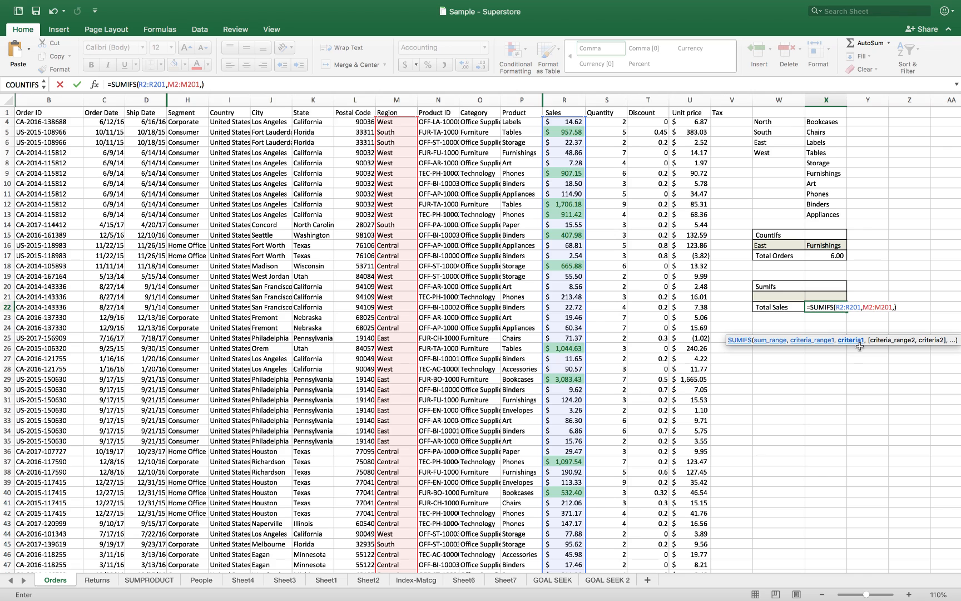
pyautogui.click(777, 295)
pyautogui.write(',')
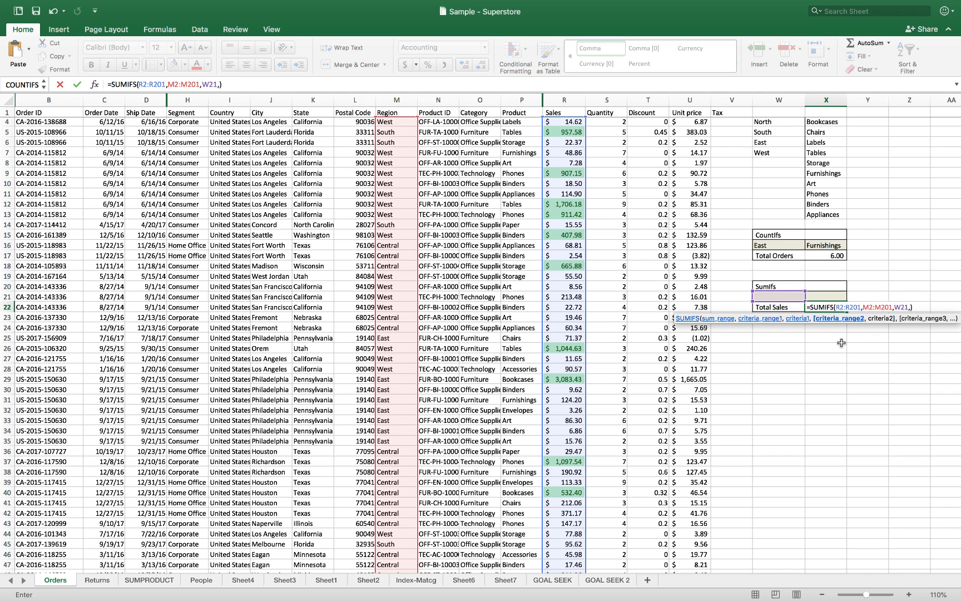
# Step: Add the Product data P2:P201 as the second criteria range of the SUMIFS formula
pyautogui.click(528, 121)
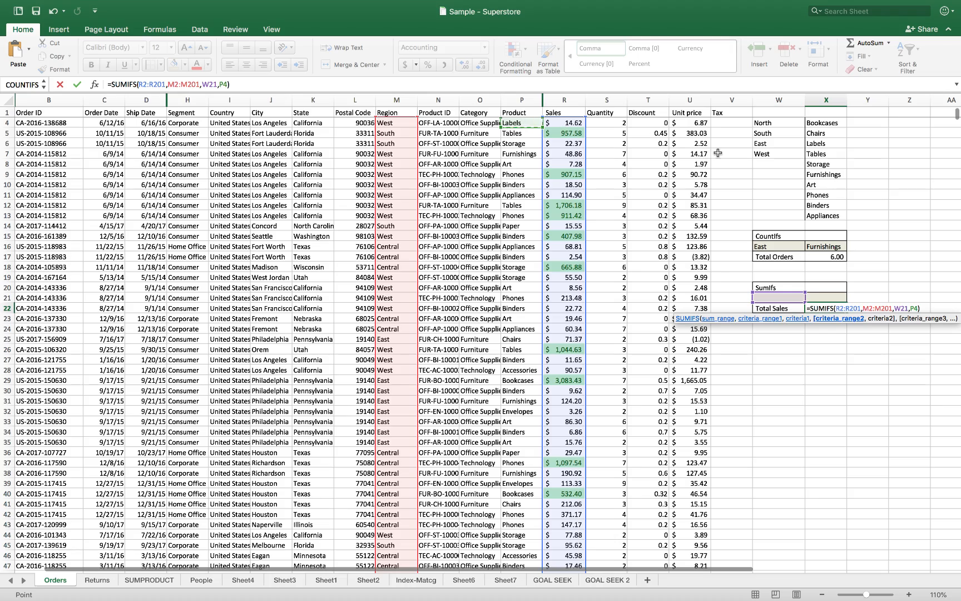
pyautogui.scroll(2, 464, 167)
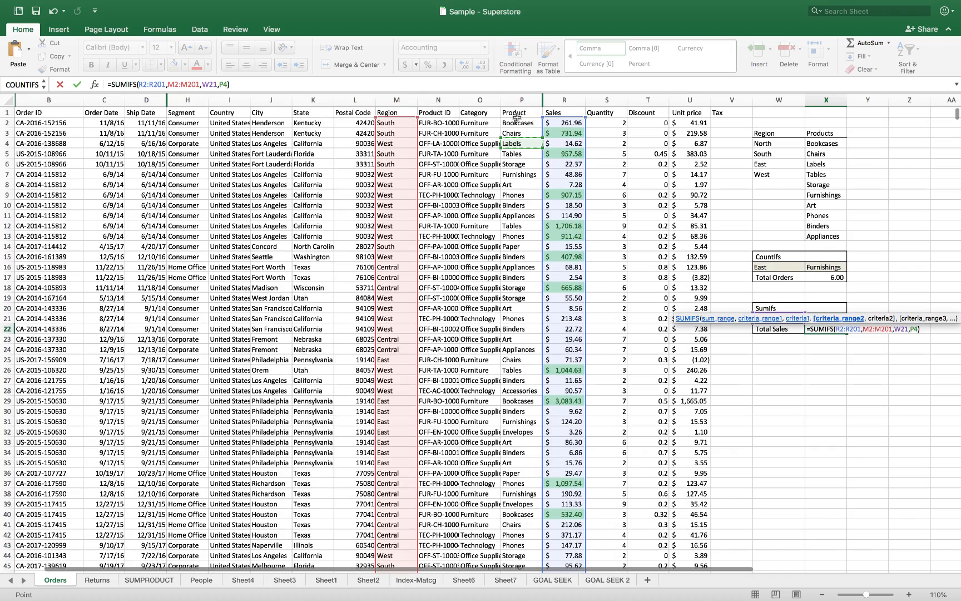
pyautogui.click(519, 123)
pyautogui.press('super+shift+Down')
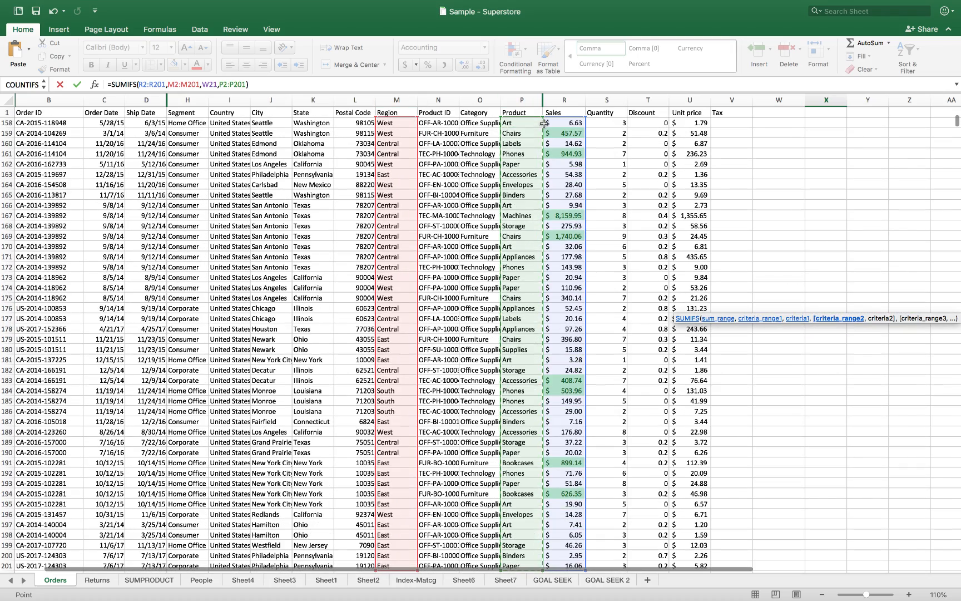
pyautogui.write(',')
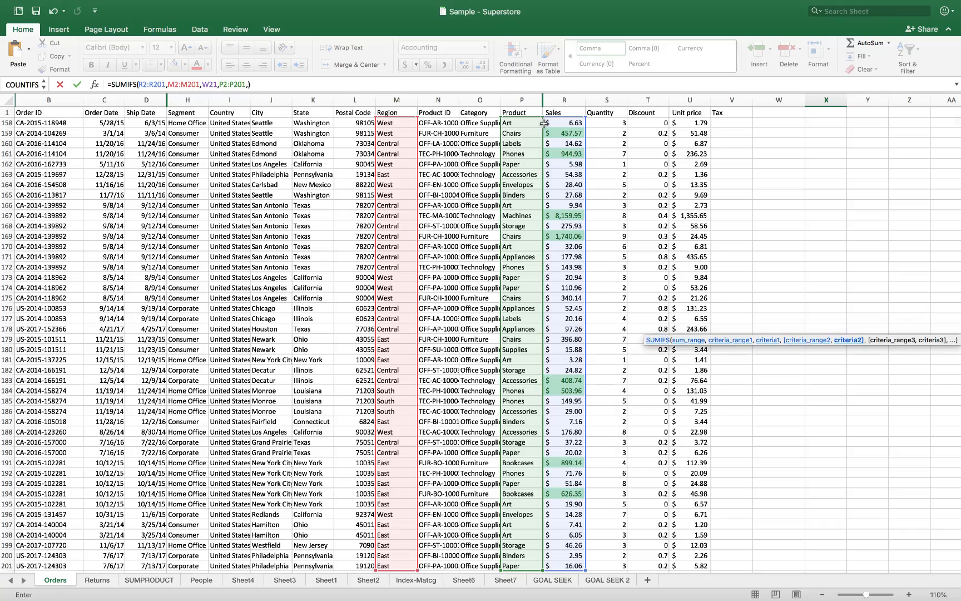
# Step: Use the SumIfs product cell X21 as the second criterion, complete the formula, and review it in X22
pyautogui.scroll(4, 653, 147)
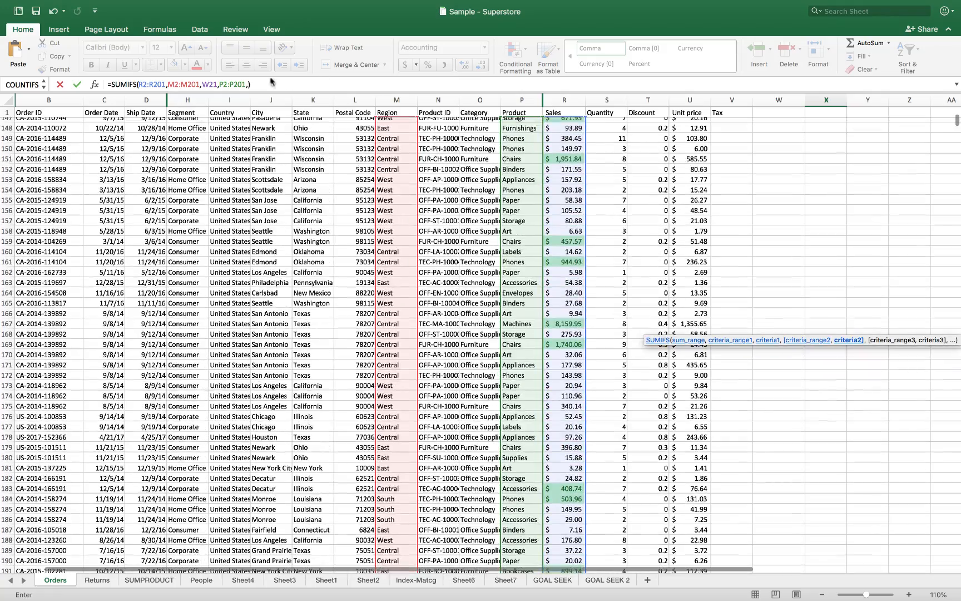
pyautogui.scroll(15, 768, 239)
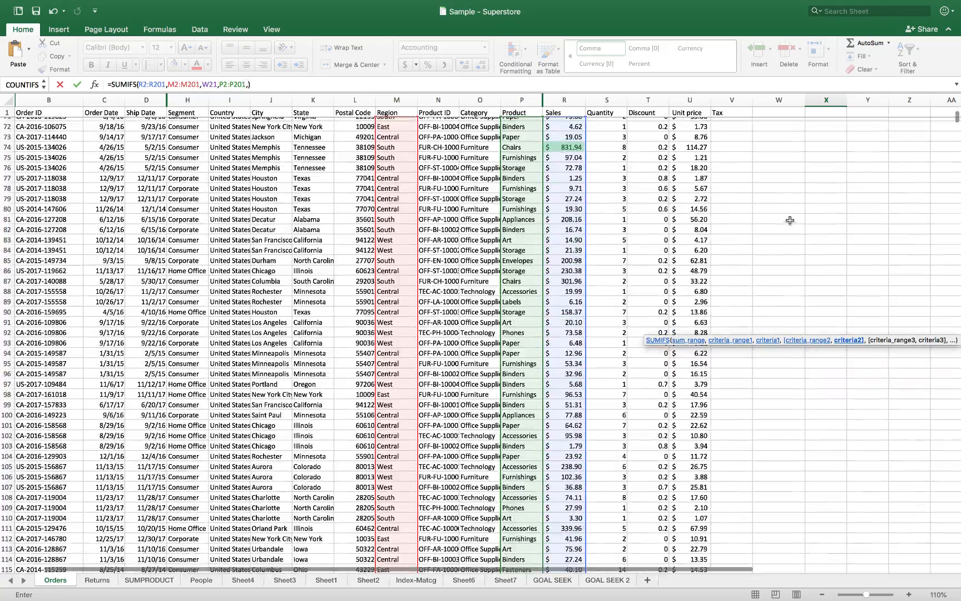
pyautogui.scroll(6, 759, 224)
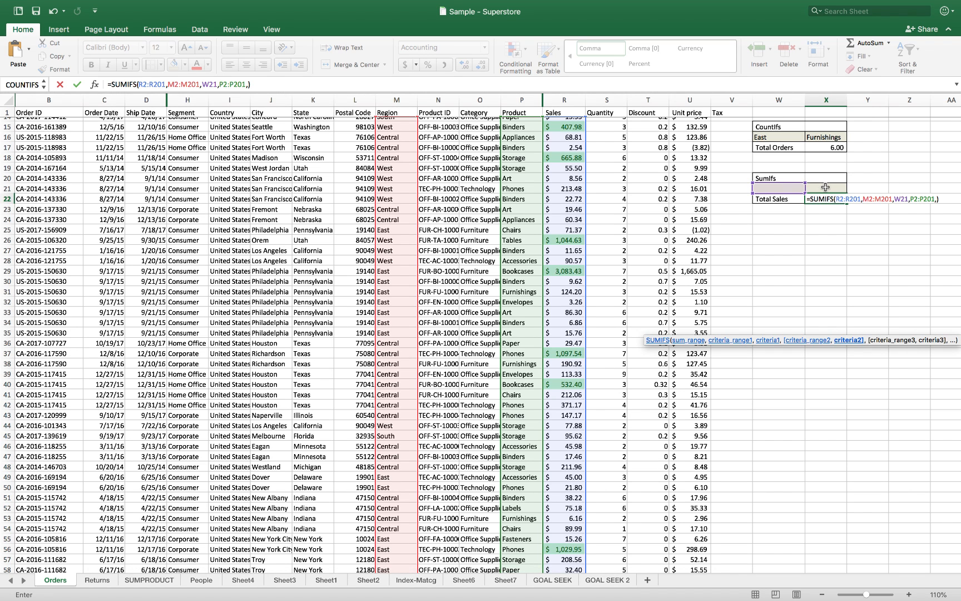
pyautogui.click(825, 188)
pyautogui.press('Return')
pyautogui.scroll(3, 835, 186)
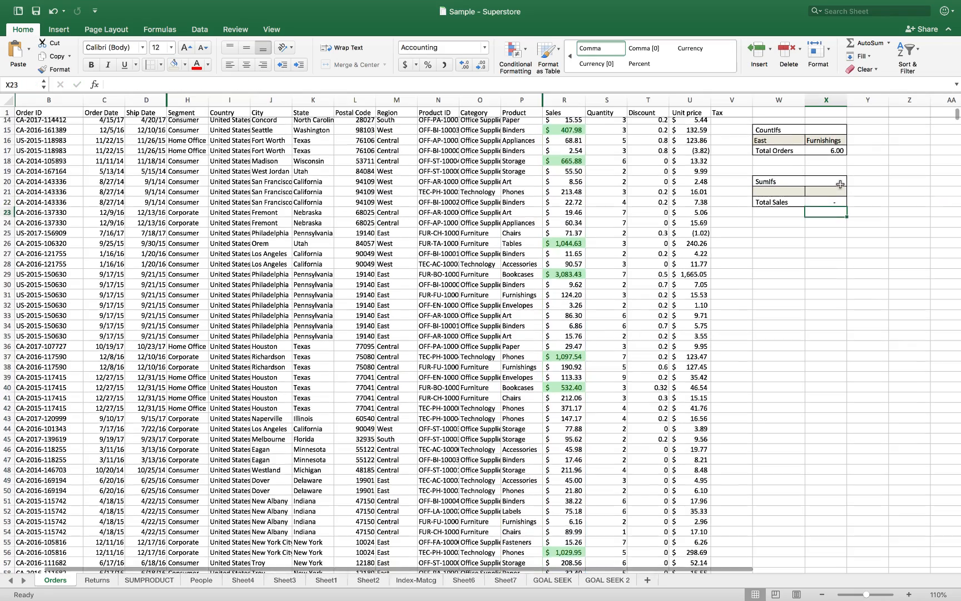
pyautogui.scroll(2, 840, 185)
pyautogui.click(837, 331)
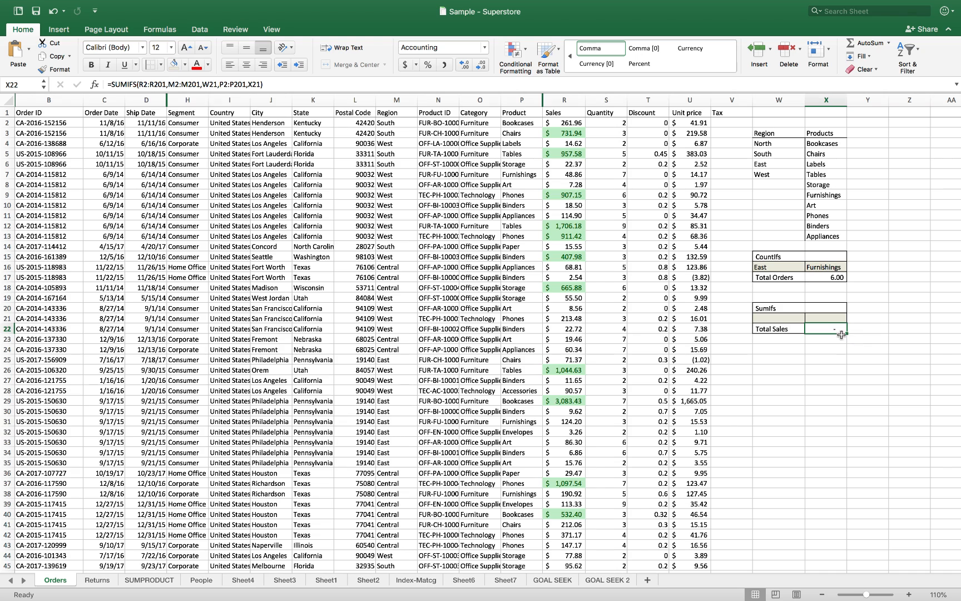
# Step: Set the SumIfs criteria to region West in W21 and product Art in X21, and check Total Sales
pyautogui.click(785, 319)
pyautogui.click(810, 318)
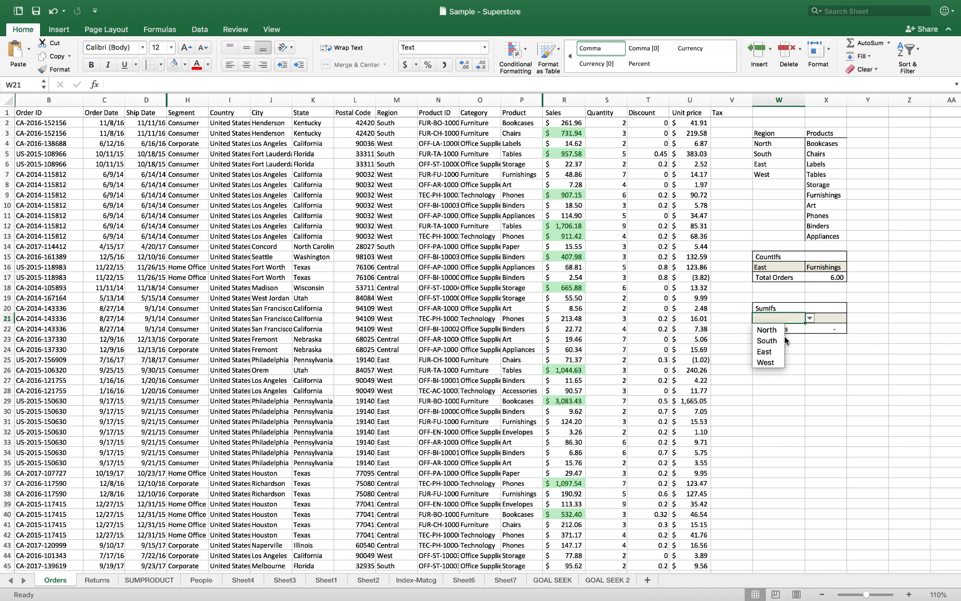
pyautogui.click(780, 365)
pyautogui.click(837, 318)
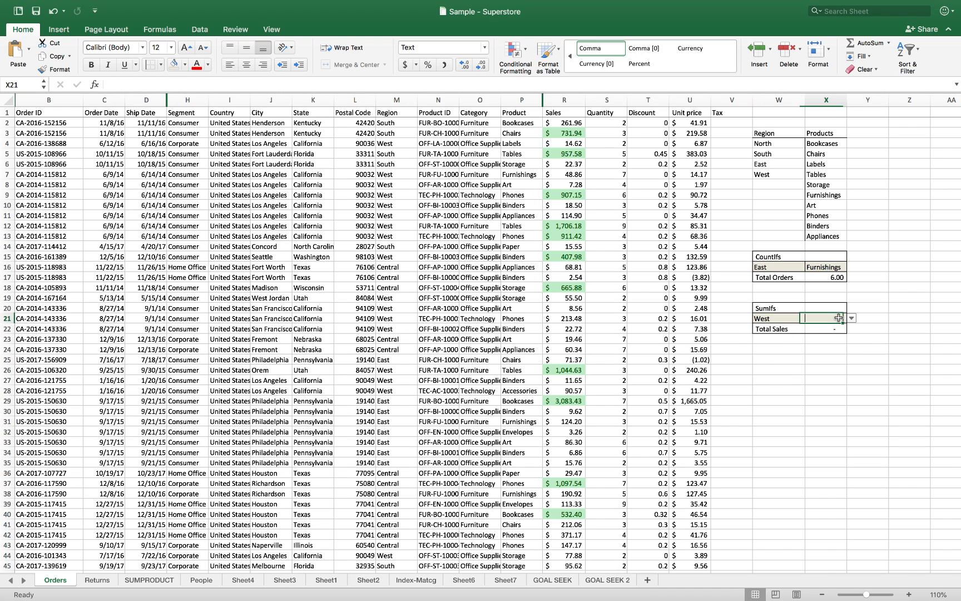
pyautogui.click(850, 318)
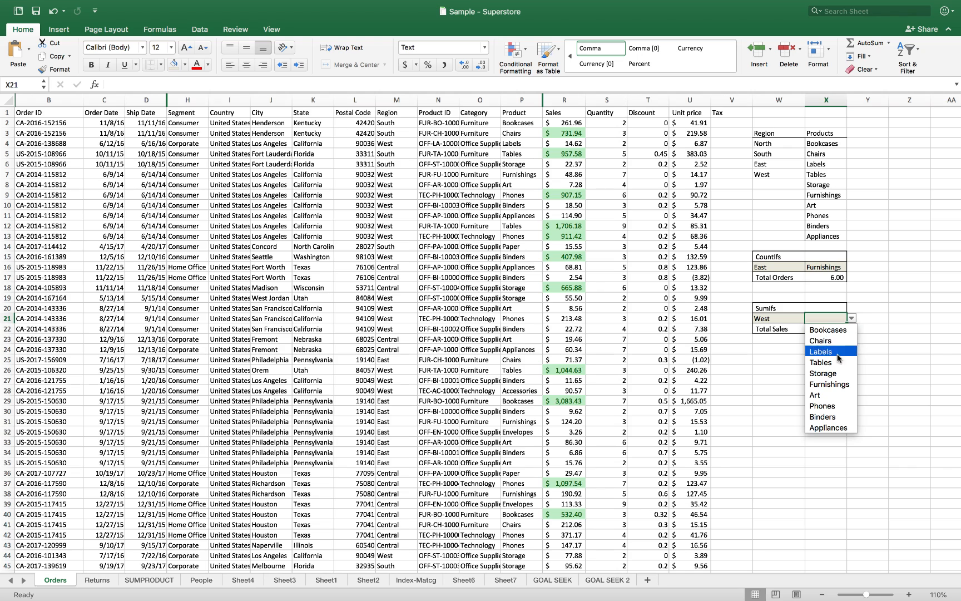
pyautogui.click(841, 394)
pyautogui.click(850, 380)
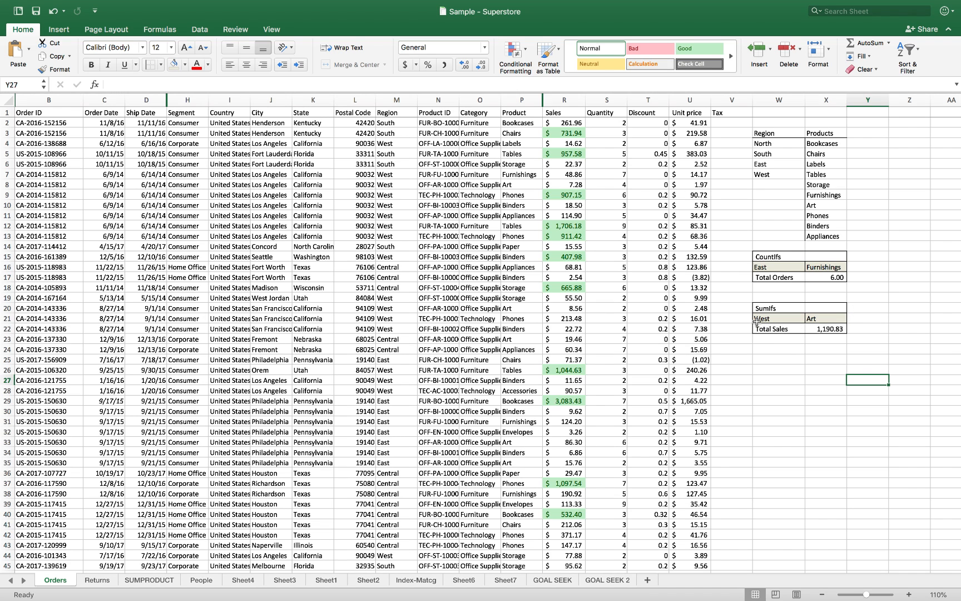
pyautogui.click(821, 337)
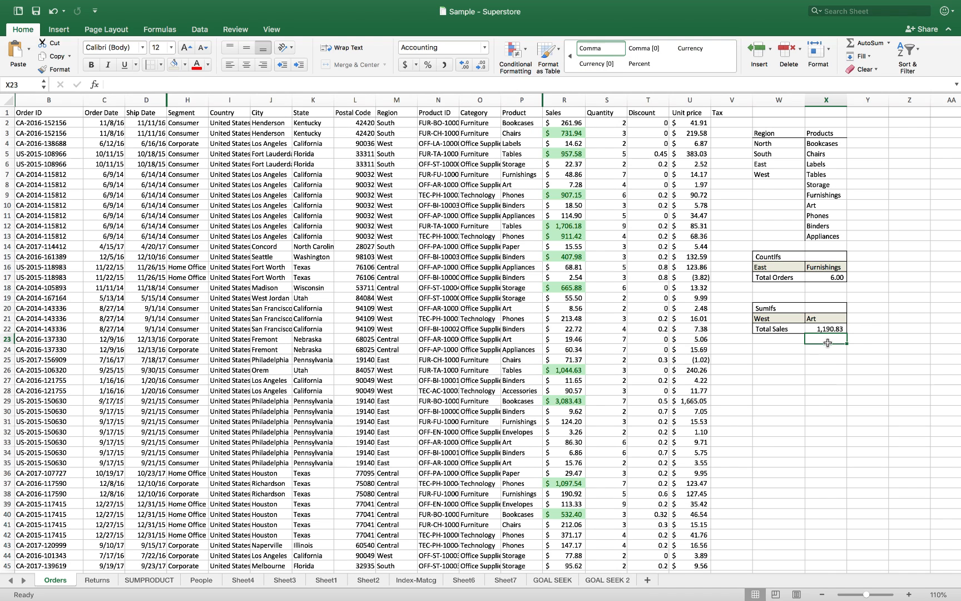
# Step: Try other products as the SumIfs criterion in X21 and finish with Binders
pyautogui.click(838, 318)
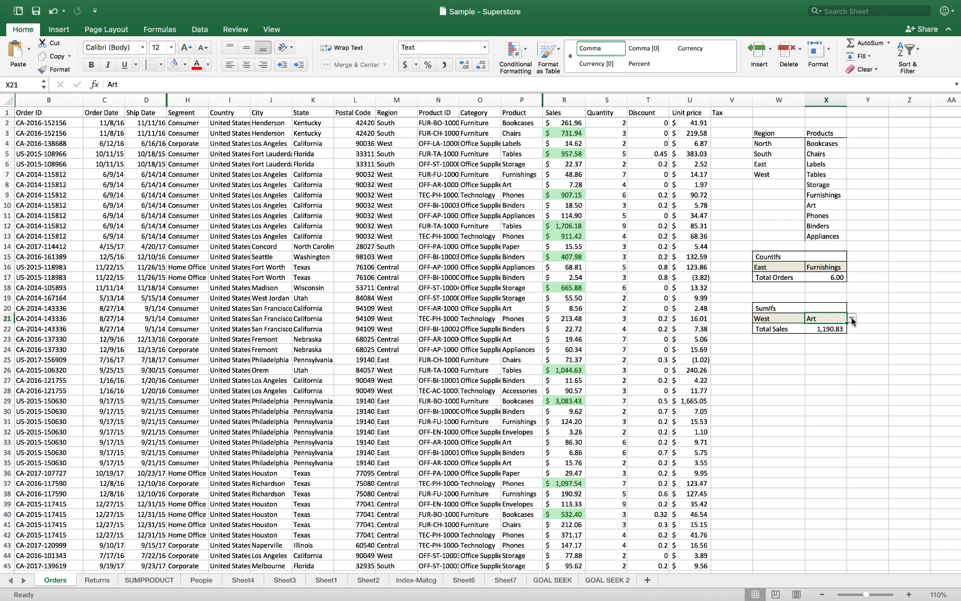
pyautogui.click(851, 318)
pyautogui.click(834, 364)
pyautogui.click(851, 318)
pyautogui.click(831, 397)
pyautogui.click(851, 318)
pyautogui.click(828, 418)
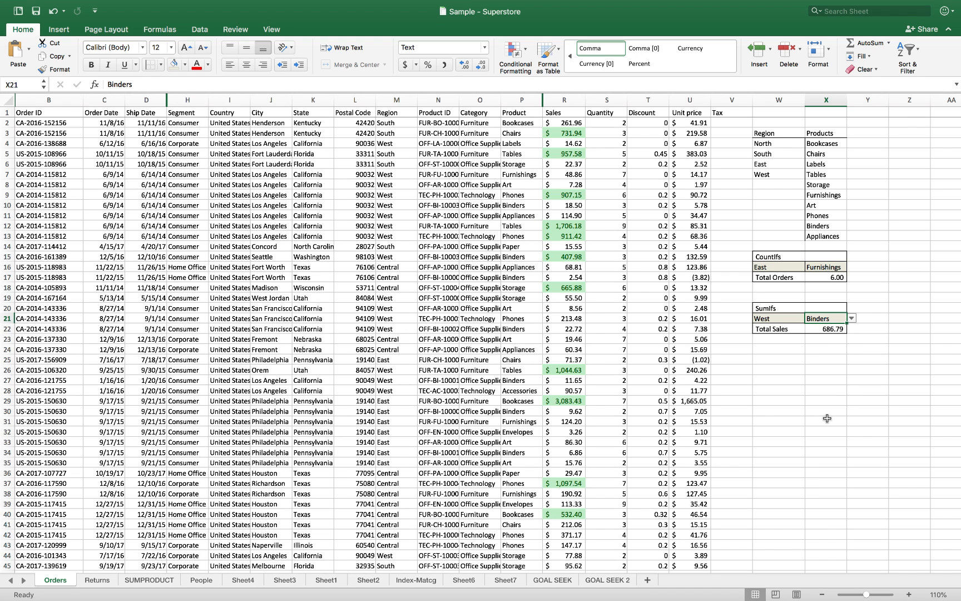